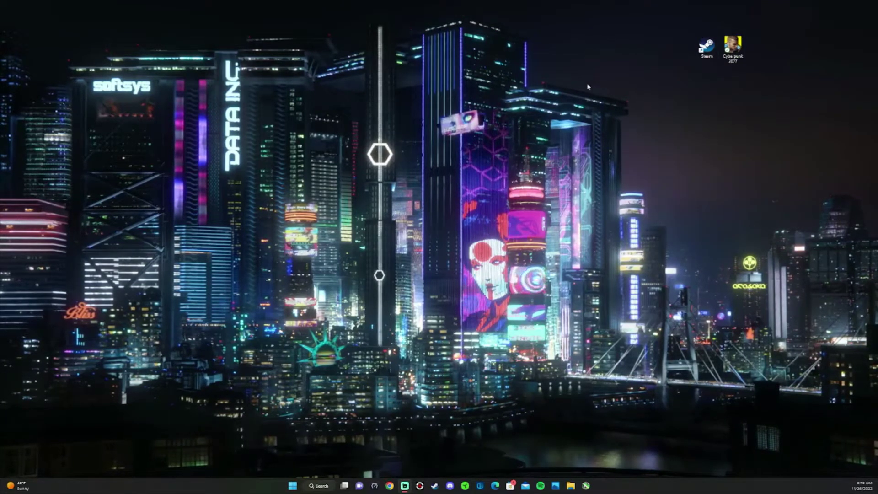
Step: Open Steam and centre Cyberpunk 2077's DLC settings to check Bonus Content and REDmod
{"action": "double_click", "coordinate": [706, 46]}
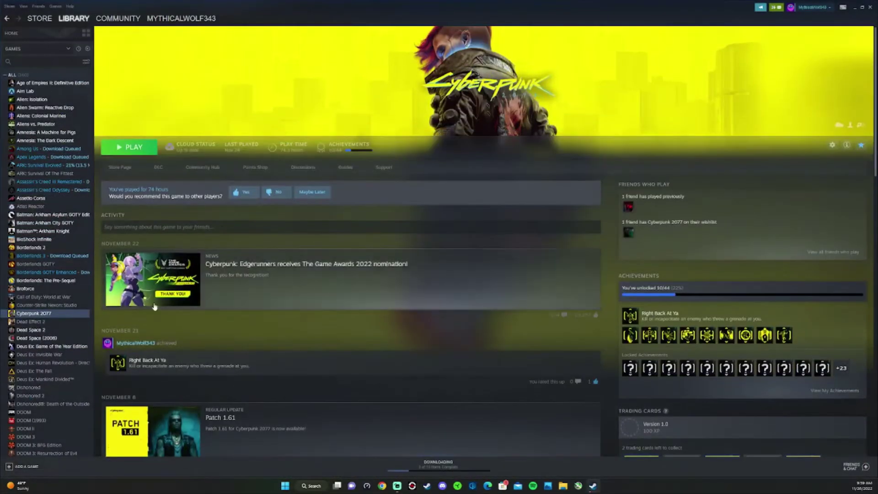
{"action": "scroll", "coordinate": [677, 311], "scroll_direction": "down", "scroll_amount": 5}
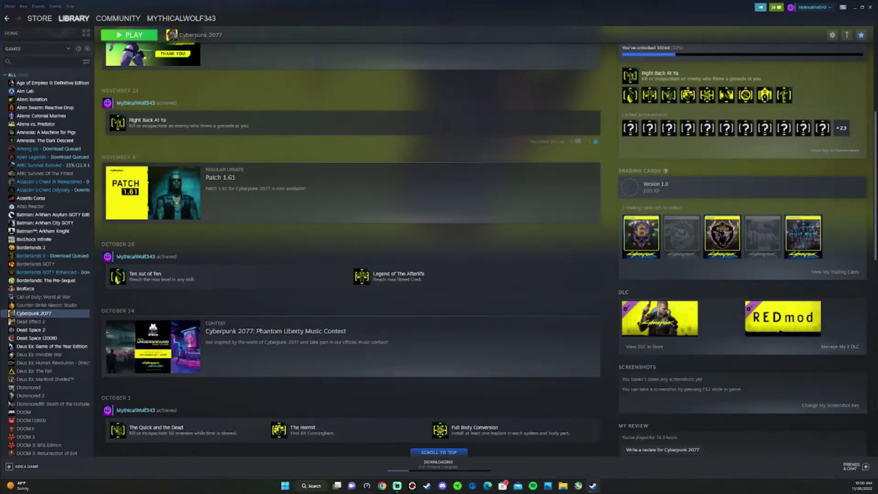
{"action": "left_click_drag", "start_coordinate": [206, 194], "coordinate": [443, 137]}
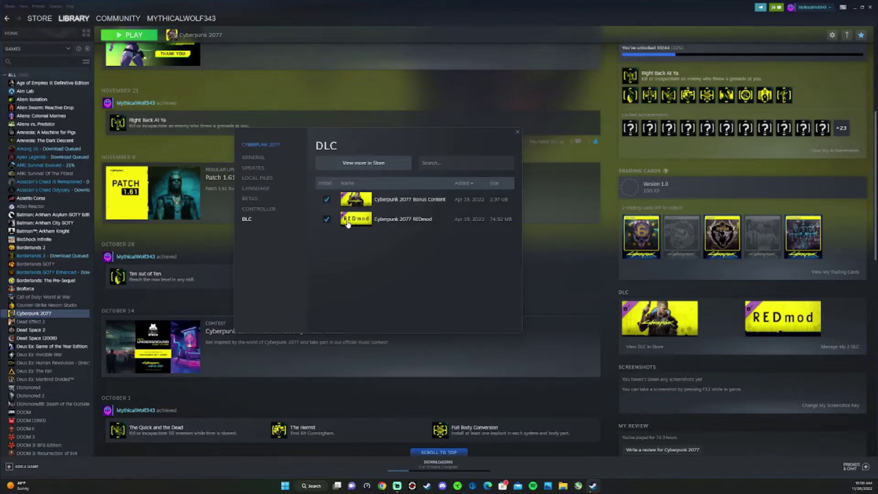
Step: Close the DLC settings and open Cyberpunk 2077's install folder through Browse local files
{"action": "left_click", "coordinate": [517, 133]}
{"action": "right_click", "coordinate": [51, 315]}
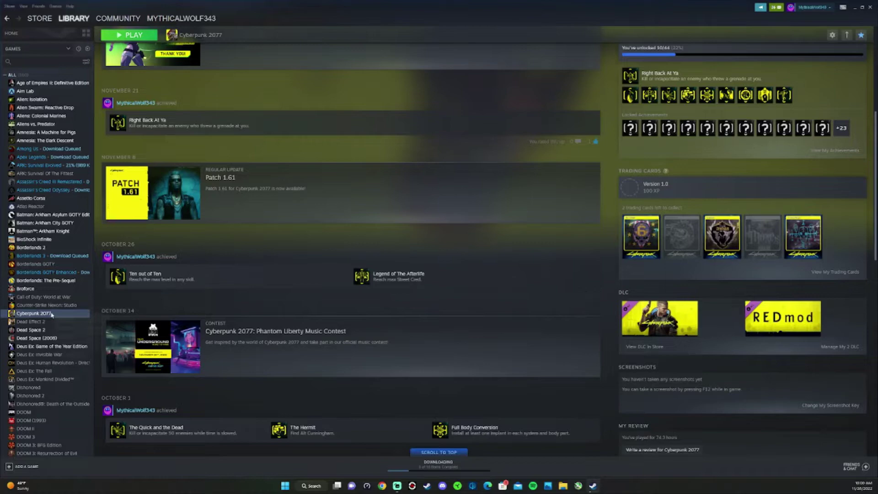
{"action": "mouse_move", "coordinate": [88, 349]}
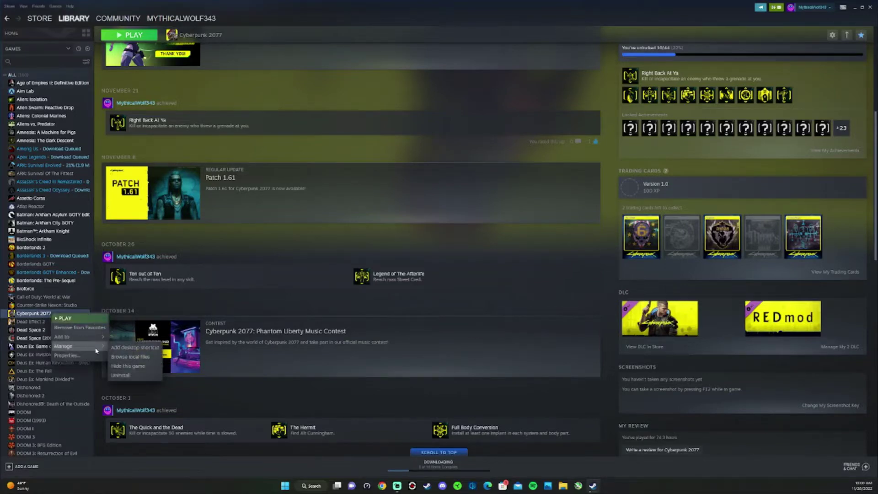
{"action": "left_click", "coordinate": [137, 357]}
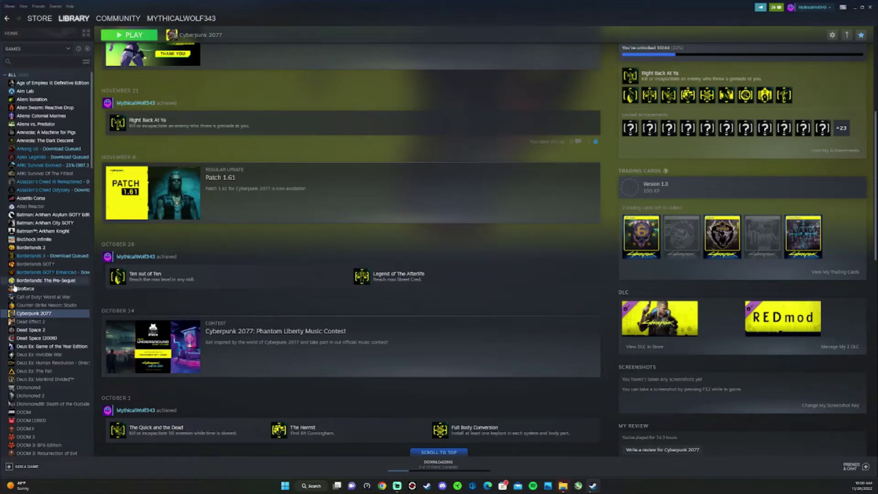
{"action": "left_click", "coordinate": [566, 488]}
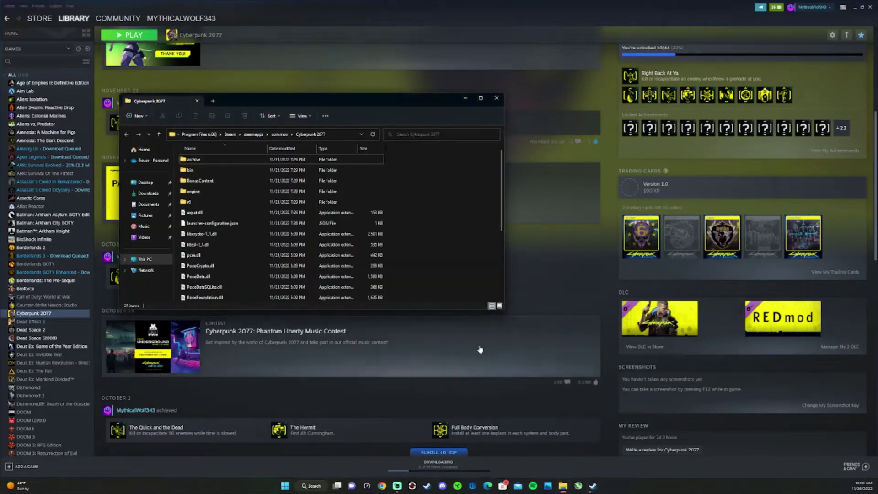
Step: Create a new folder named Mods in the install folder
{"action": "right_click", "coordinate": [463, 230]}
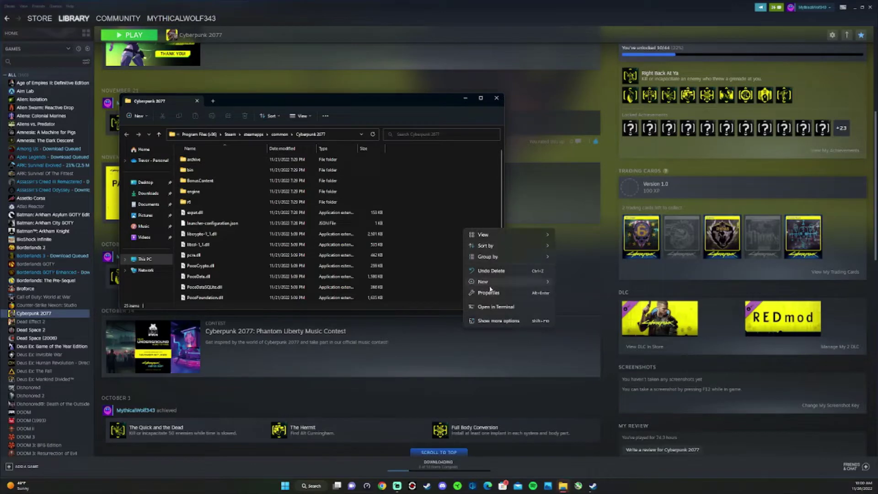
{"action": "mouse_move", "coordinate": [492, 282]}
{"action": "left_click", "coordinate": [572, 285]}
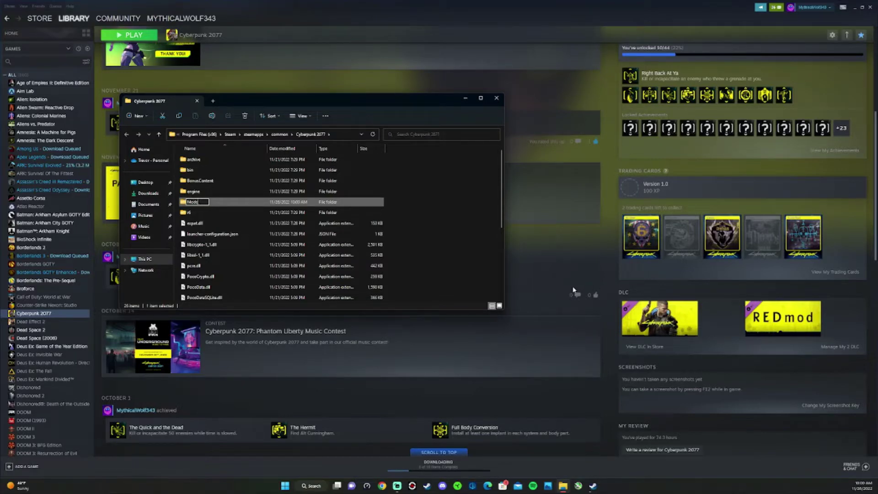
{"action": "left_click", "coordinate": [436, 212]}
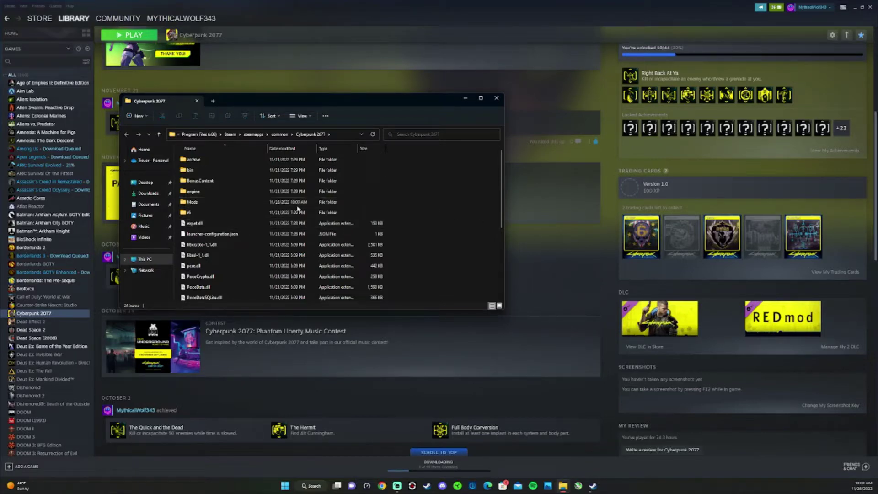
Step: Inside Mods, create a folder named mod, then return to the Cyberpunk 2077 folder
{"action": "double_click", "coordinate": [284, 201]}
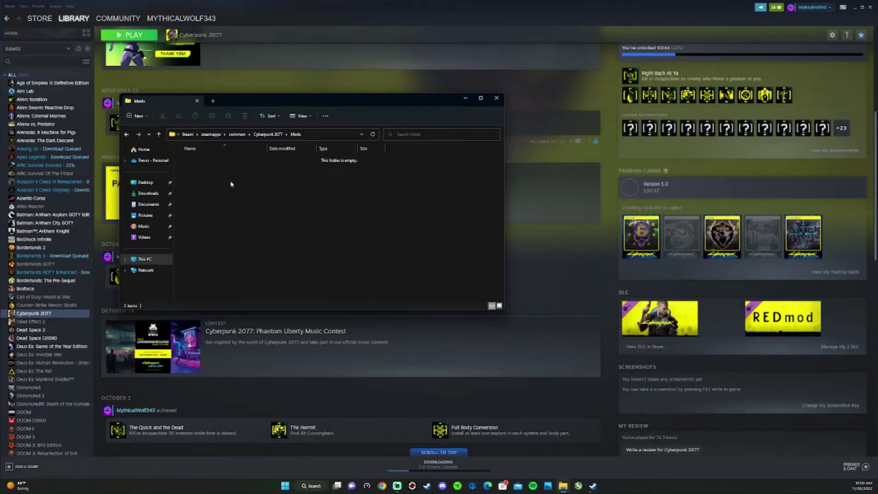
{"action": "right_click", "coordinate": [214, 208]}
{"action": "mouse_move", "coordinate": [298, 261]}
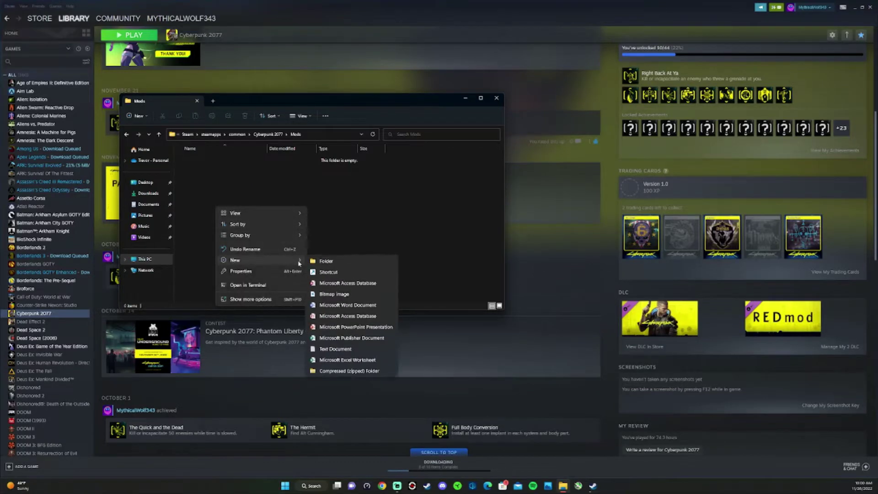
{"action": "left_click", "coordinate": [338, 262]}
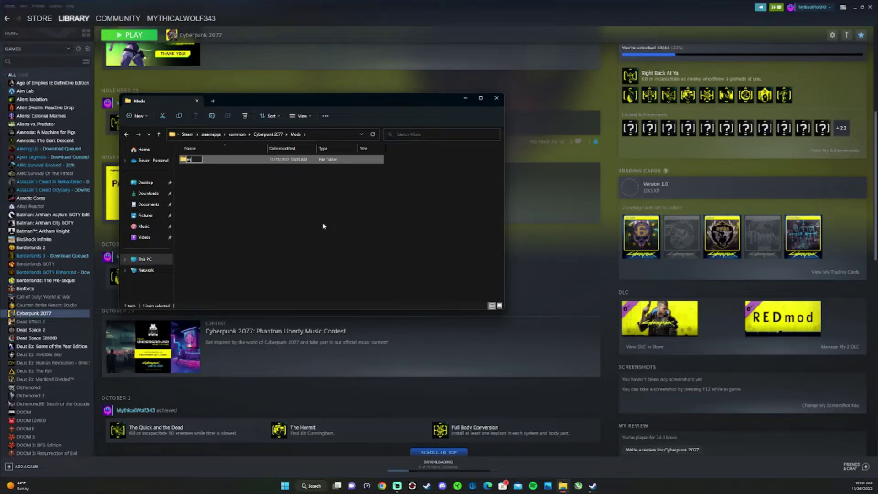
{"action": "key", "text": "Return"}
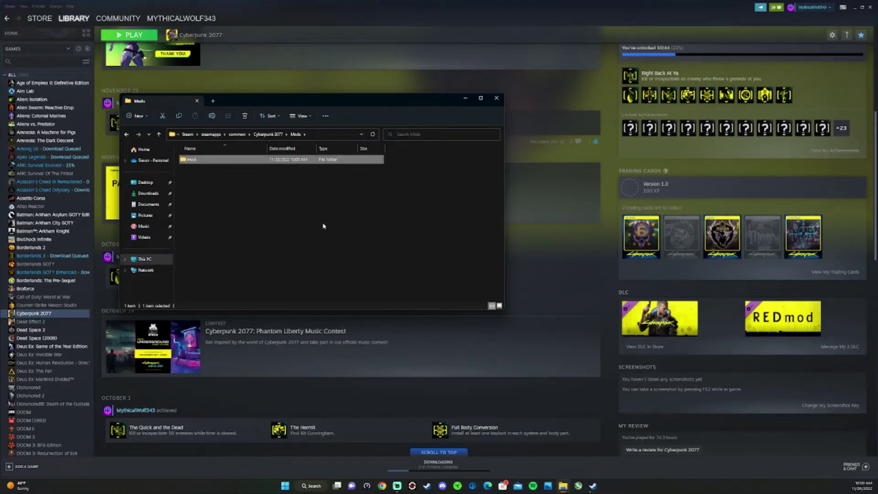
{"action": "left_click", "coordinate": [126, 134]}
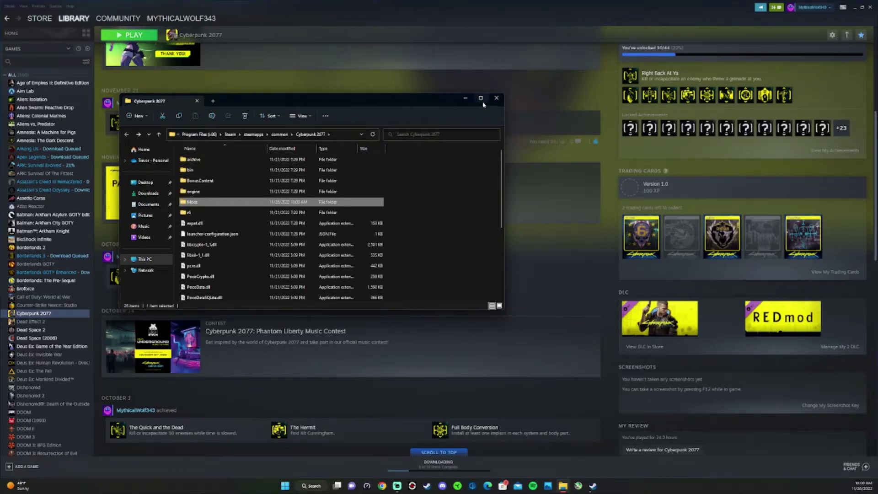
Step: Download the cybercmd archive via Slow Download on its Nexus Mods files list
{"action": "left_click", "coordinate": [466, 100]}
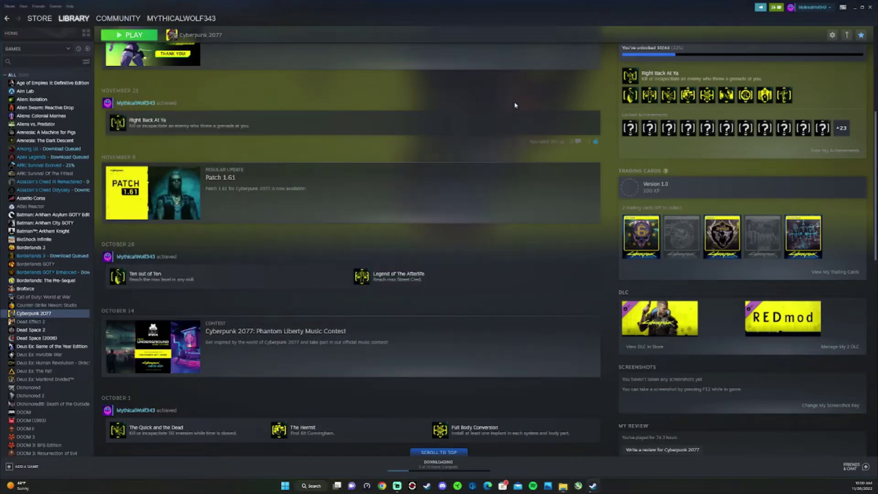
{"action": "left_click", "coordinate": [854, 8]}
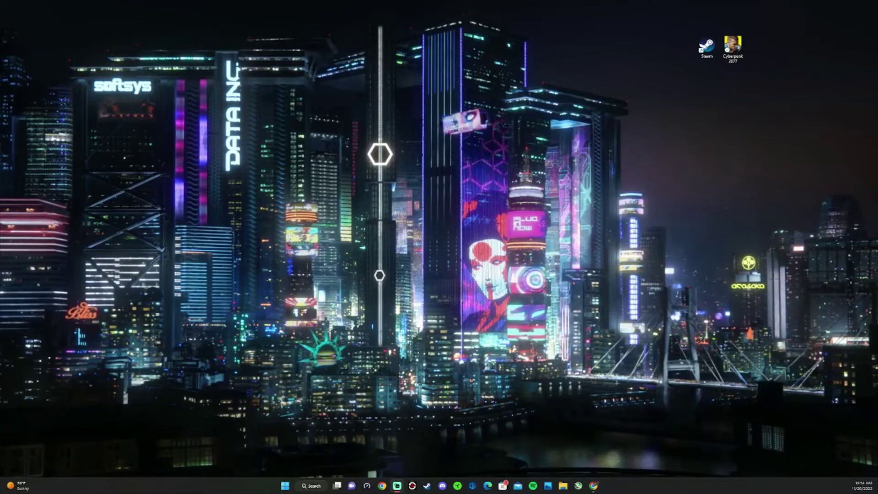
{"action": "left_click", "coordinate": [593, 486]}
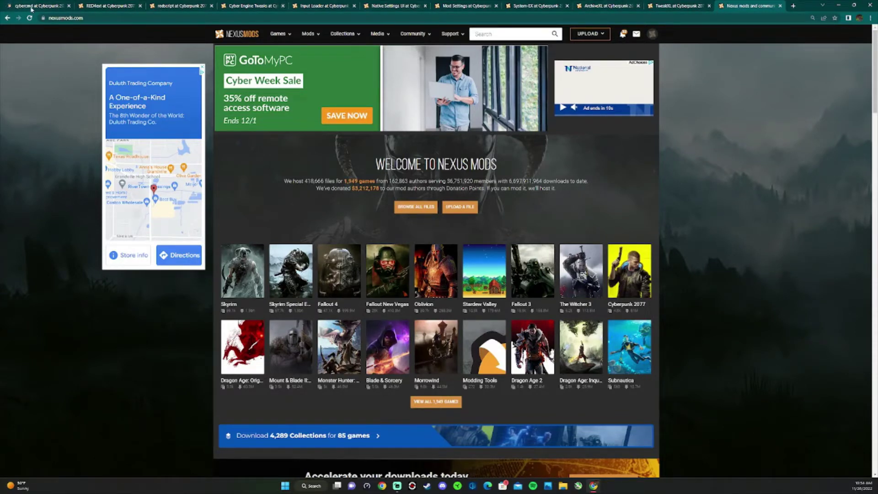
{"action": "left_click", "coordinate": [34, 6]}
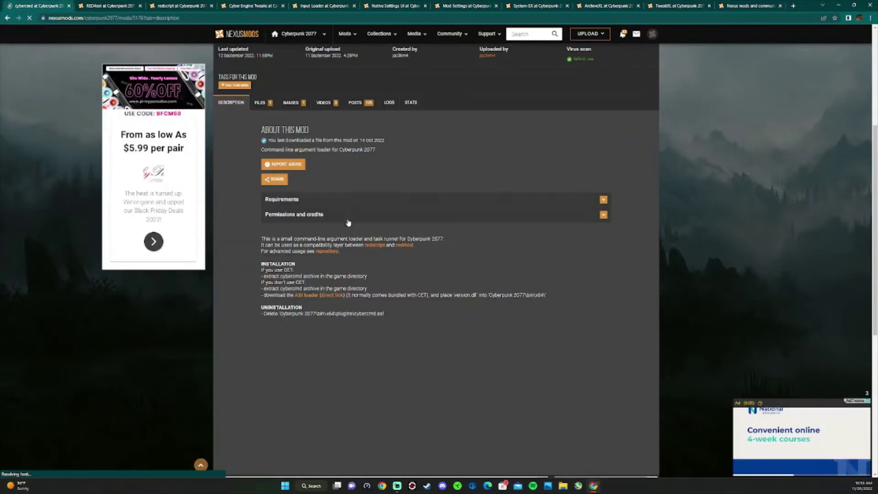
{"action": "left_click", "coordinate": [259, 104]}
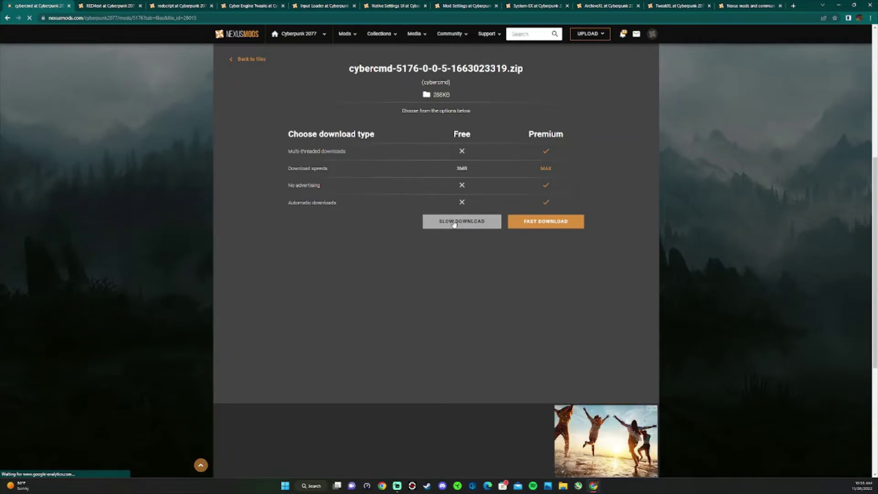
{"action": "left_click", "coordinate": [454, 223]}
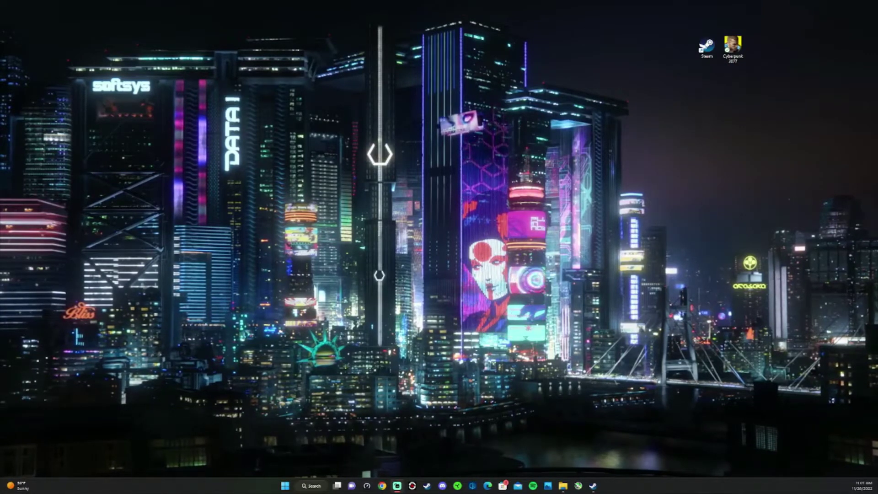
Step: Create a new desktop folder named mods
{"action": "right_click", "coordinate": [326, 254]}
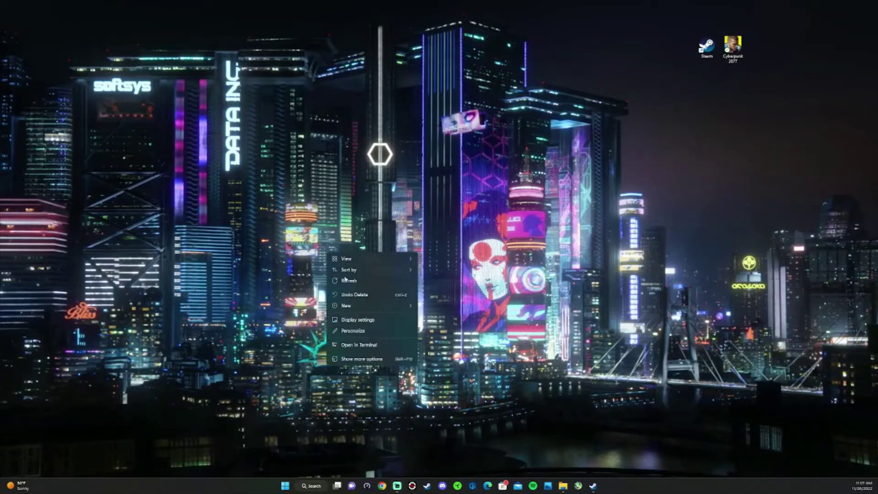
{"action": "mouse_move", "coordinate": [393, 305]}
{"action": "left_click", "coordinate": [467, 311]}
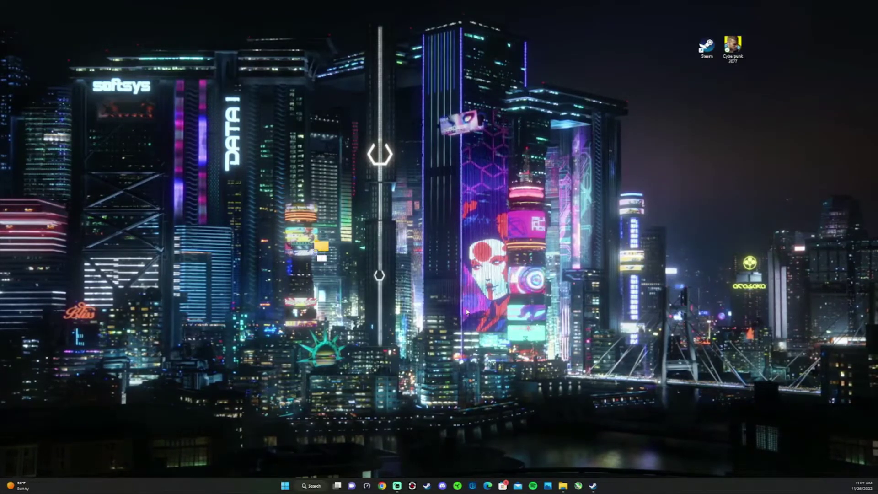
{"action": "type", "text": "mods"}
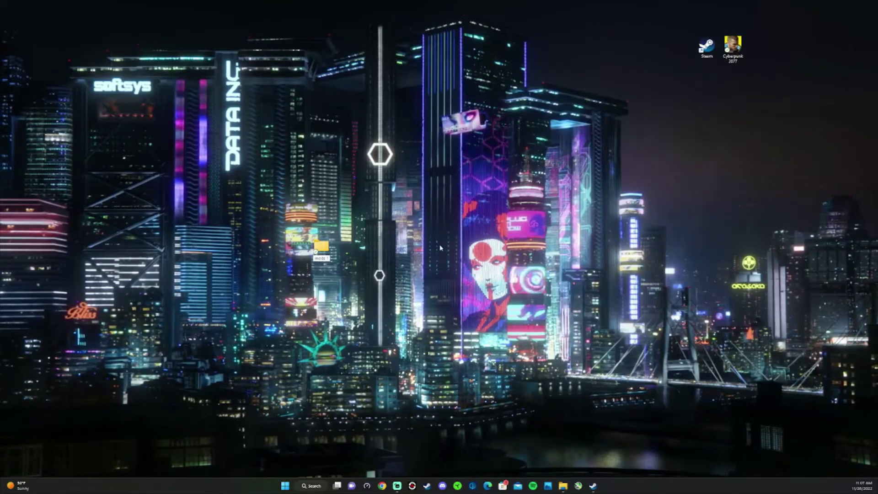
{"action": "key", "text": "Return"}
Step: Move the downloaded cybercmd zip from Downloads into the desktop mods folder
{"action": "mouse_move", "coordinate": [563, 489]}
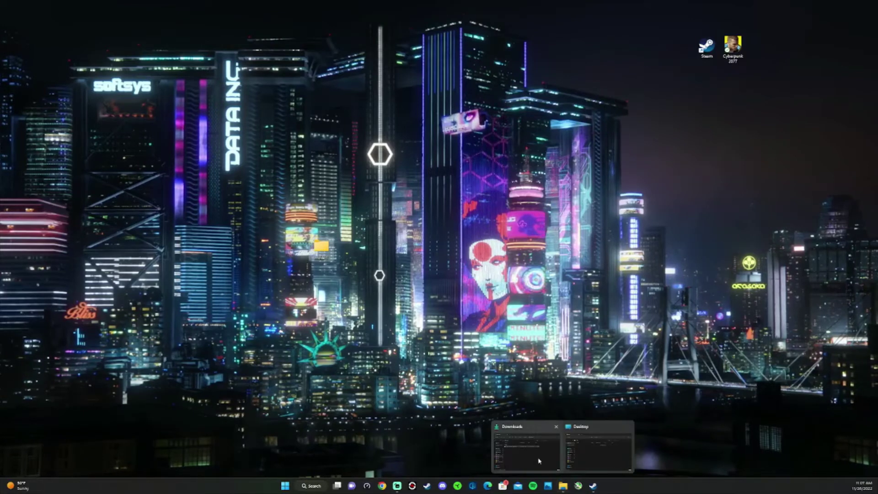
{"action": "left_click", "coordinate": [536, 457]}
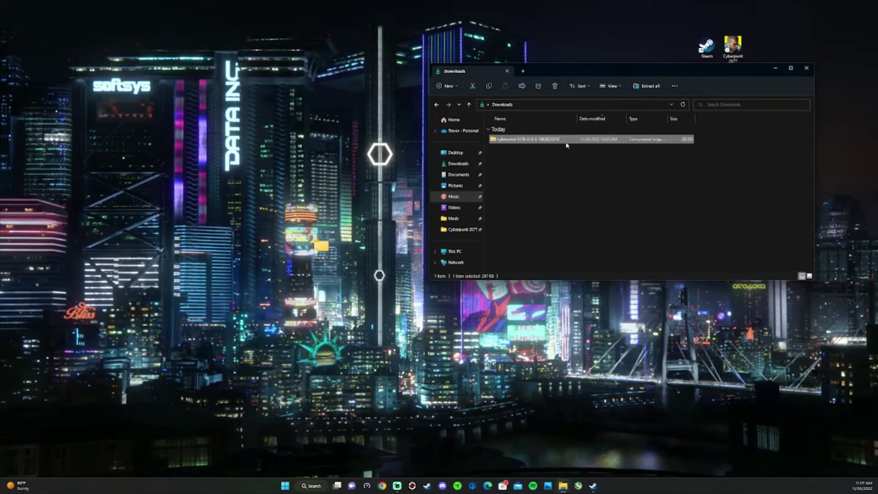
{"action": "left_click_drag", "start_coordinate": [566, 140], "coordinate": [323, 249]}
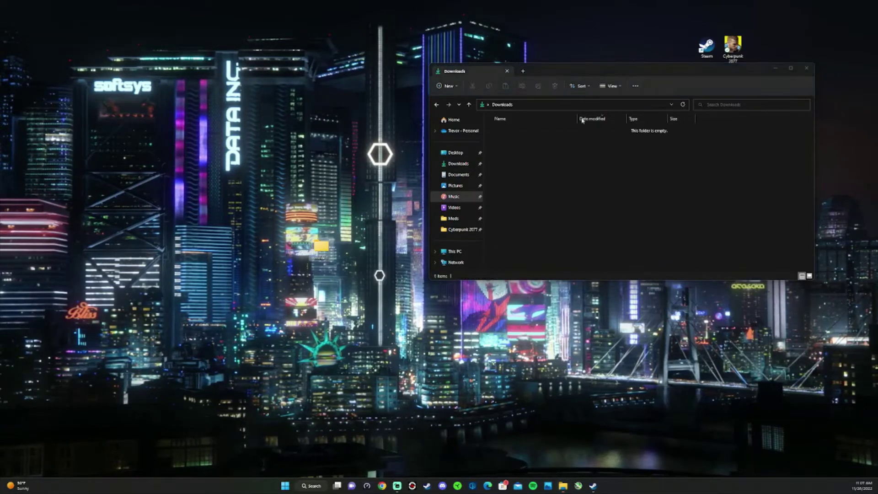
{"action": "left_click", "coordinate": [774, 69]}
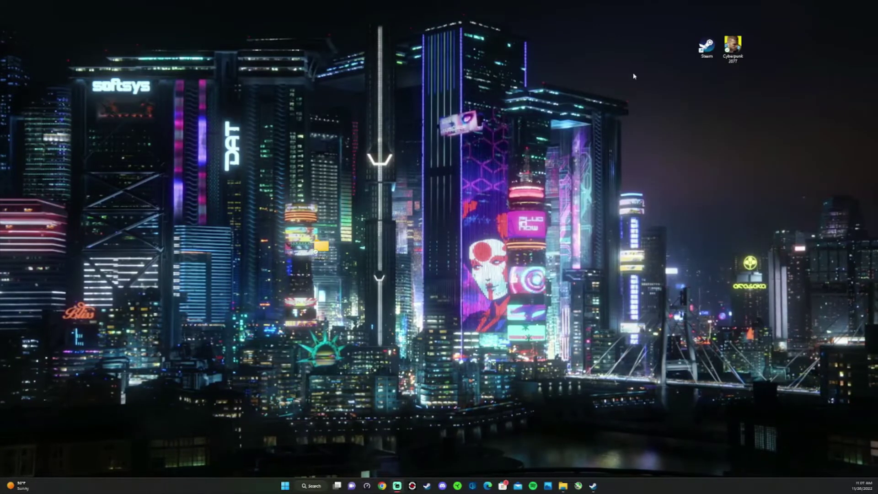
Step: Open Cyberpunk 2077's local files from Steam and place the folder window on the right
{"action": "double_click", "coordinate": [706, 48]}
{"action": "left_click", "coordinate": [596, 143]}
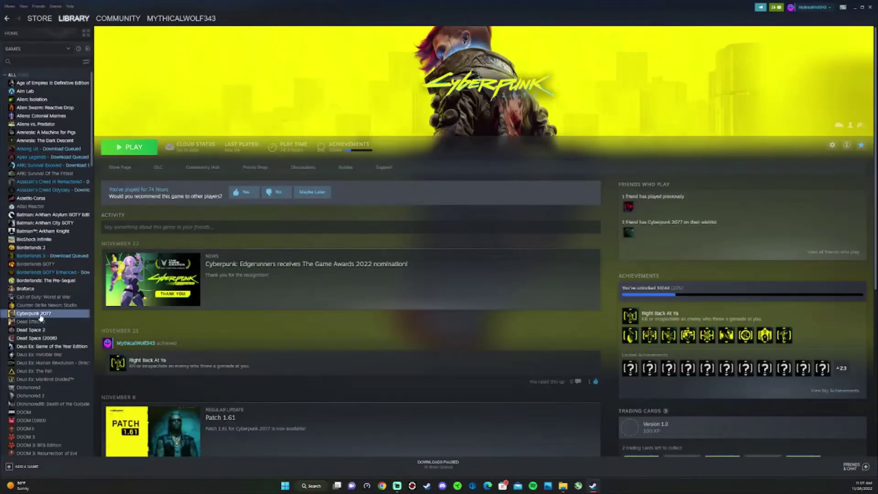
{"action": "right_click", "coordinate": [41, 316]}
{"action": "mouse_move", "coordinate": [61, 346]}
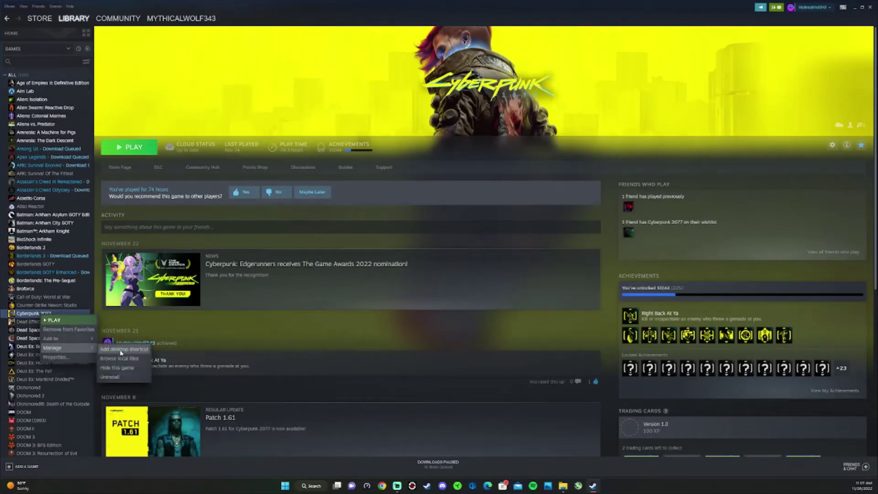
{"action": "left_click", "coordinate": [119, 359]}
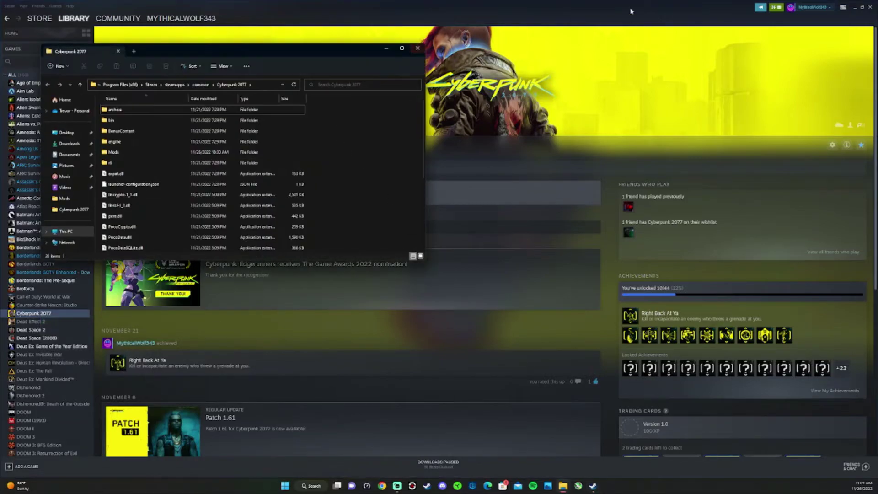
{"action": "left_click", "coordinate": [855, 8]}
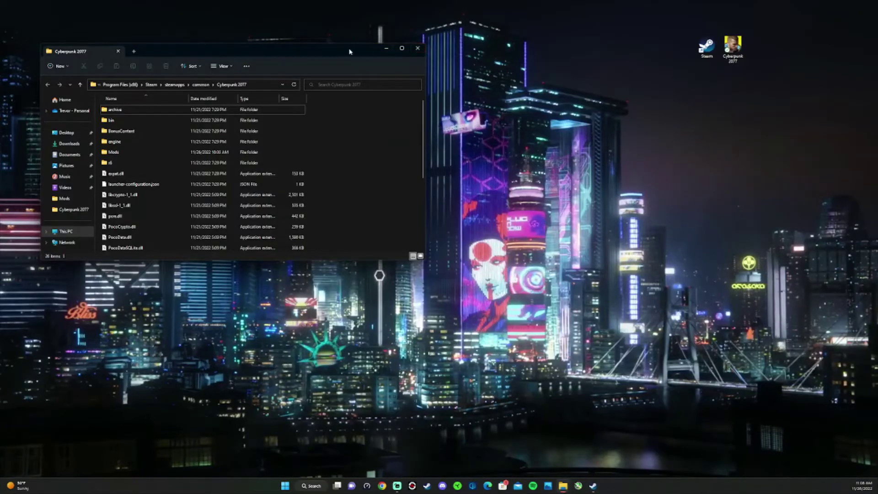
{"action": "left_click_drag", "start_coordinate": [359, 52], "coordinate": [765, 82]}
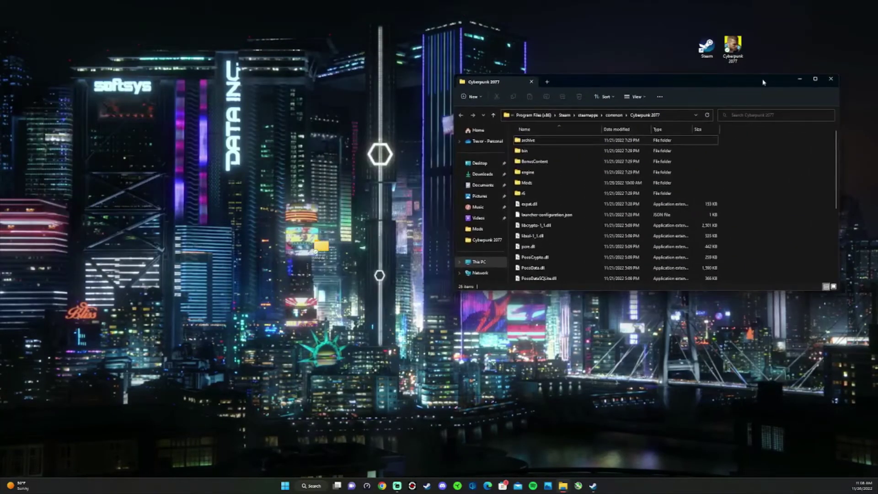
Step: Open mods 1 on the left half of the screen and open the cybercmd zip
{"action": "double_click", "coordinate": [321, 247]}
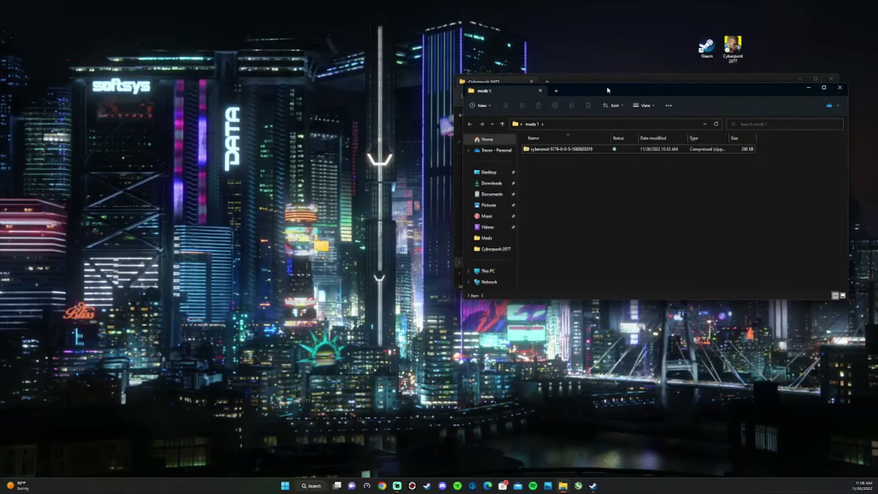
{"action": "left_click_drag", "start_coordinate": [608, 90], "coordinate": [197, 81]}
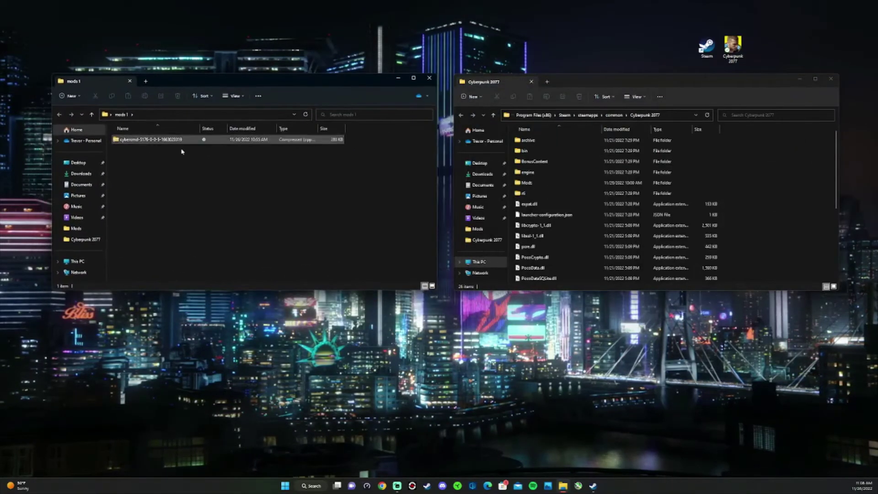
{"action": "double_click", "coordinate": [229, 140]}
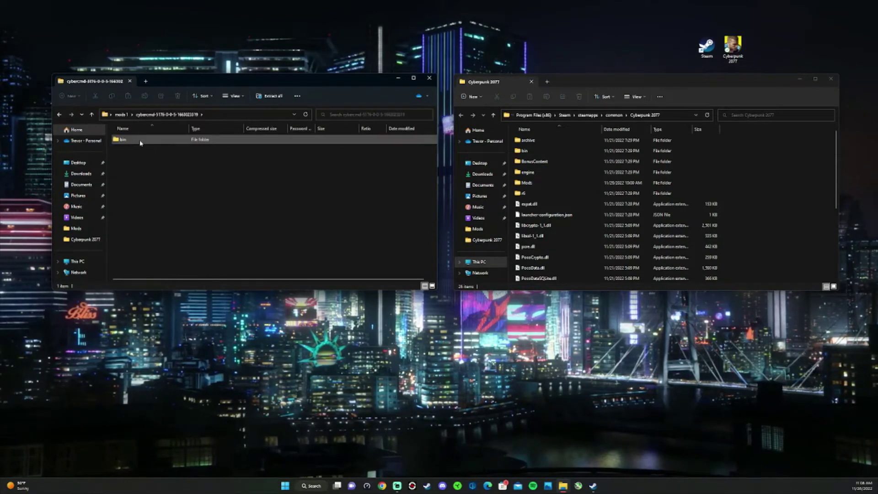
Step: Copy the zip's bin folder into the Cyberpunk 2077 folder, replacing the existing files
{"action": "left_click_drag", "start_coordinate": [139, 143], "coordinate": [333, 143]}
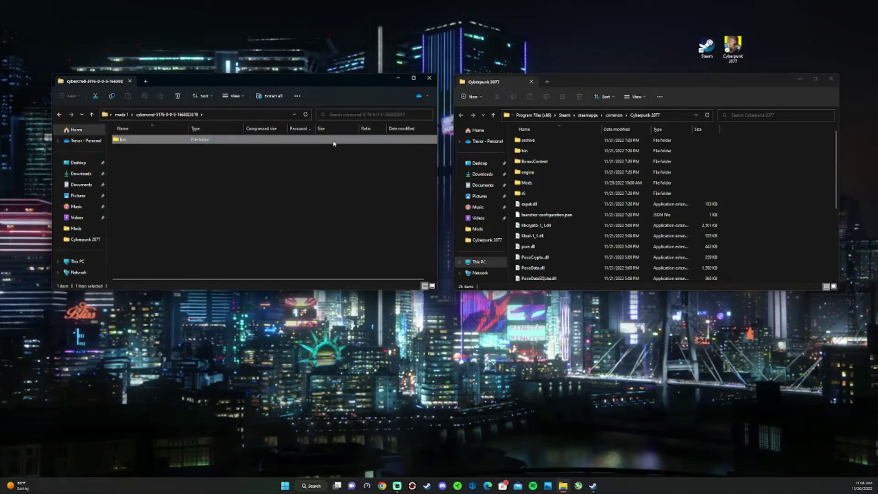
{"action": "left_click_drag", "start_coordinate": [509, 195], "coordinate": [772, 195]}
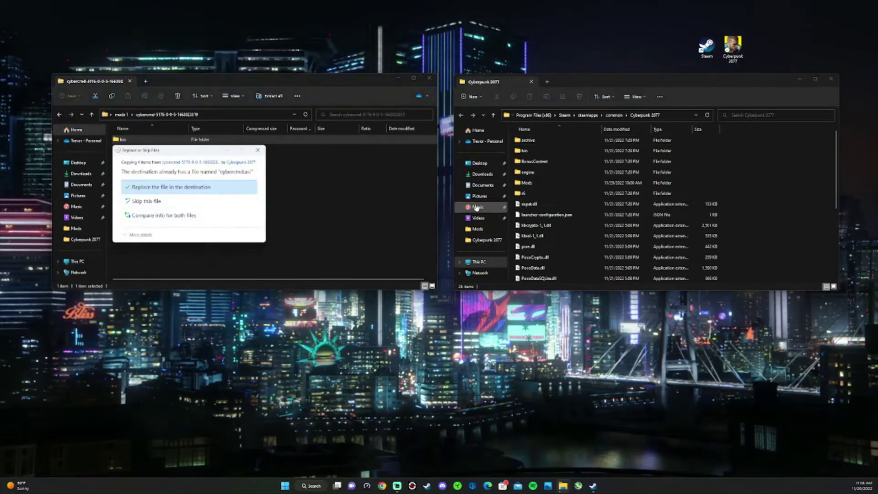
{"action": "left_click", "coordinate": [162, 190]}
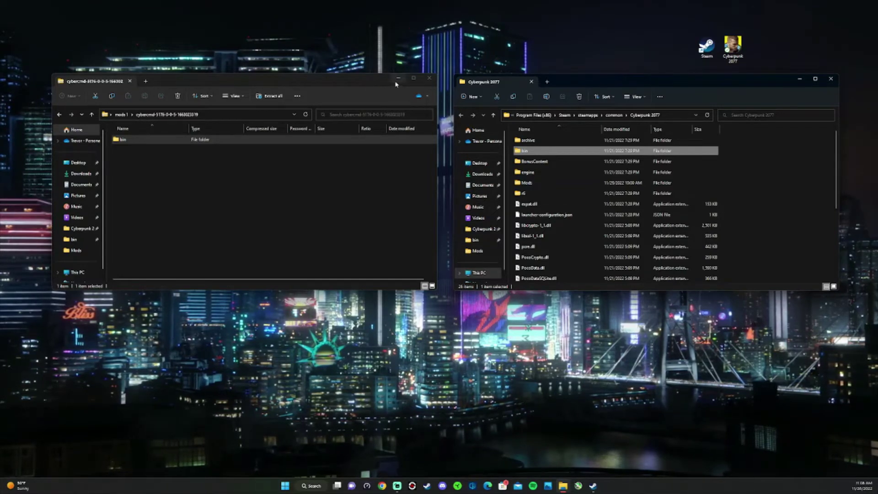
{"action": "left_click", "coordinate": [171, 161]}
{"action": "key", "text": "alt+Up"}
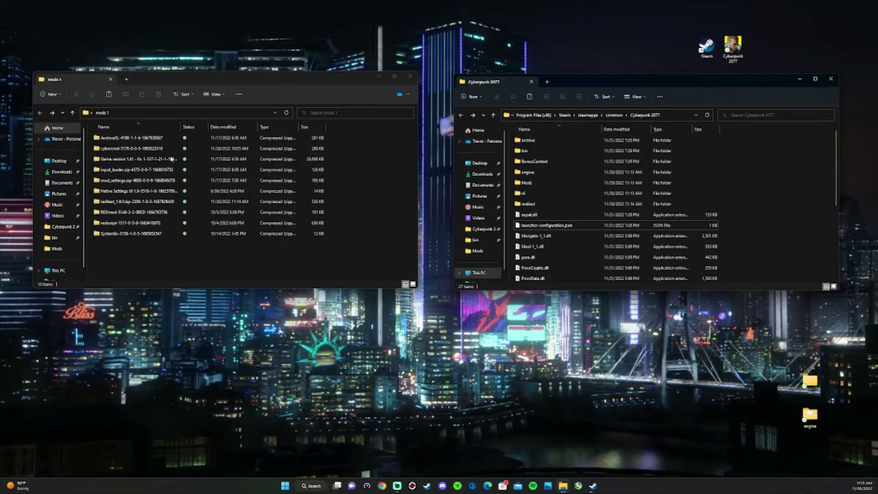
Step: Copy the input_loader zip's red4ext folder into the Cyberpunk 2077 folder, then return to mods 1
{"action": "double_click", "coordinate": [131, 174]}
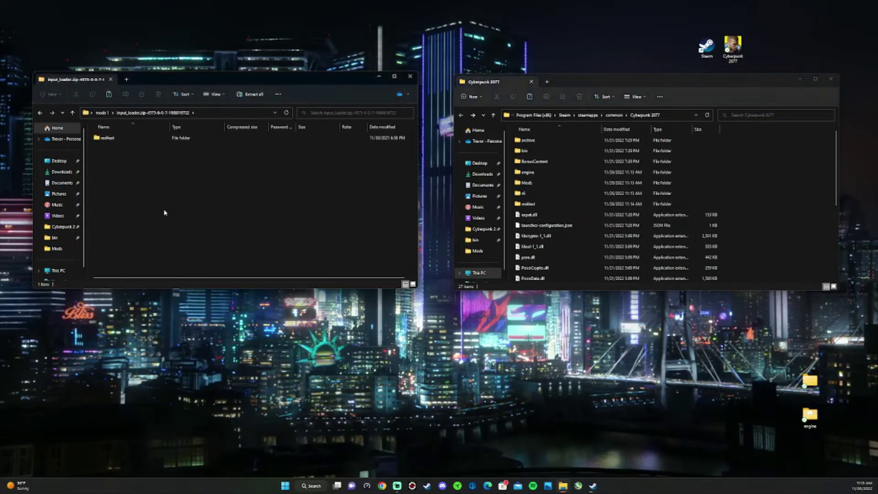
{"action": "left_click", "coordinate": [166, 138]}
{"action": "left_click_drag", "start_coordinate": [174, 143], "coordinate": [779, 190]}
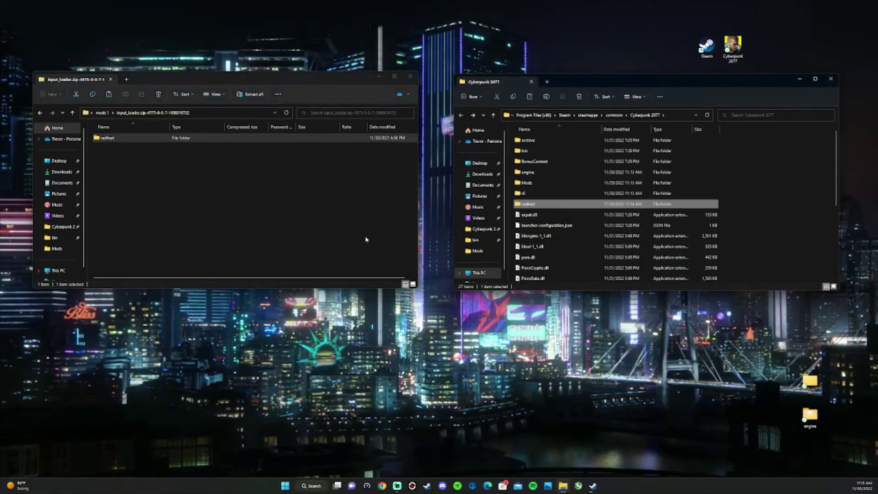
{"action": "left_click", "coordinate": [231, 166]}
{"action": "key", "text": "alt+Left"}
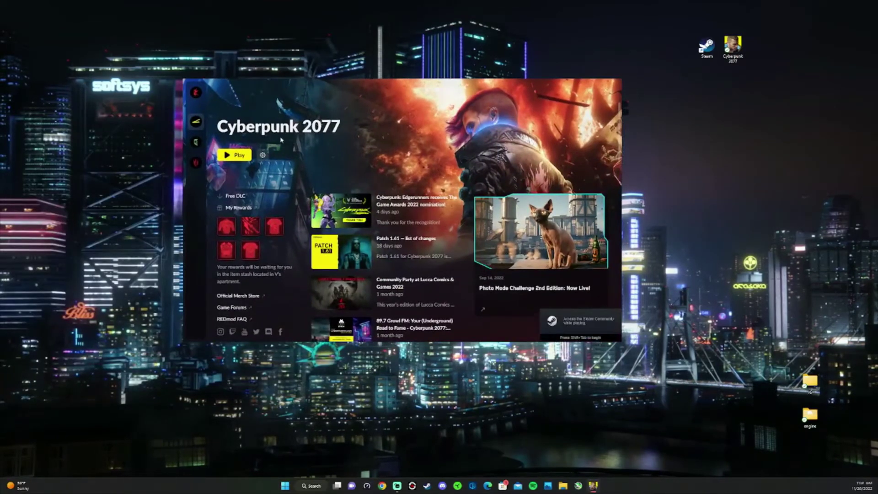
Step: Confirm Enable mods is on in REDlauncher's settings, then launch Cyberpunk 2077
{"action": "left_click", "coordinate": [262, 155]}
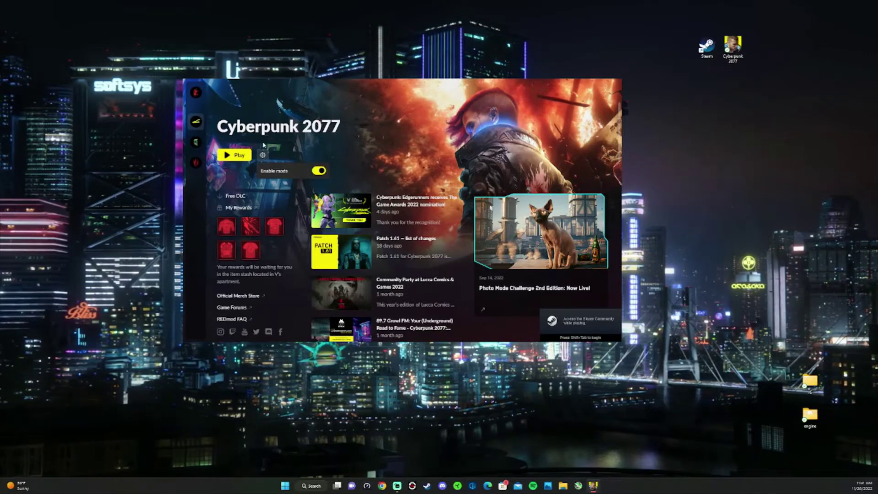
{"action": "left_click", "coordinate": [262, 147]}
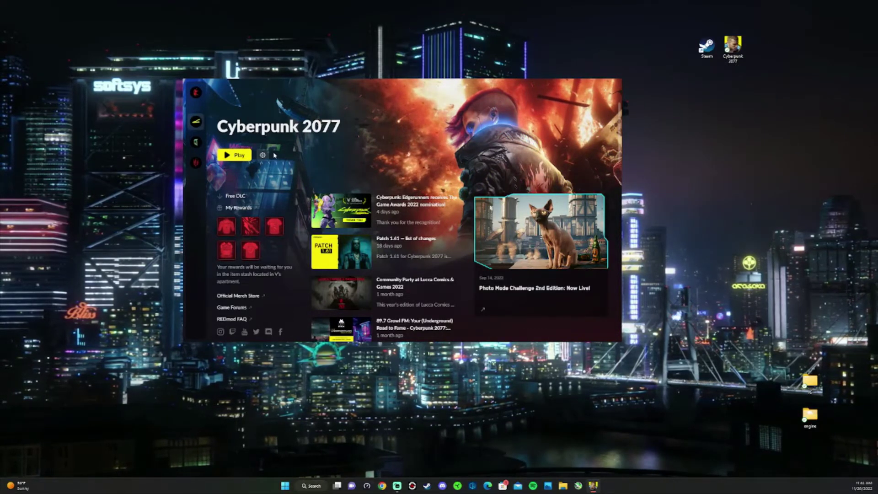
{"action": "left_click", "coordinate": [264, 156]}
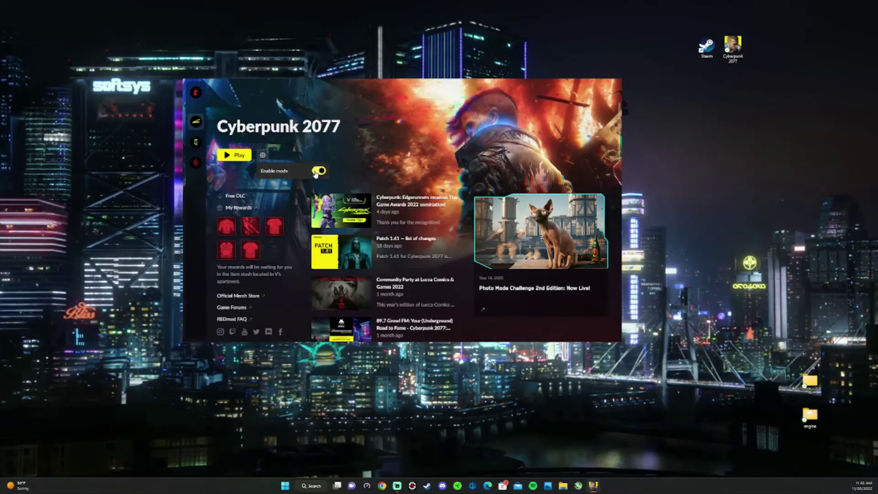
{"action": "left_click", "coordinate": [236, 158]}
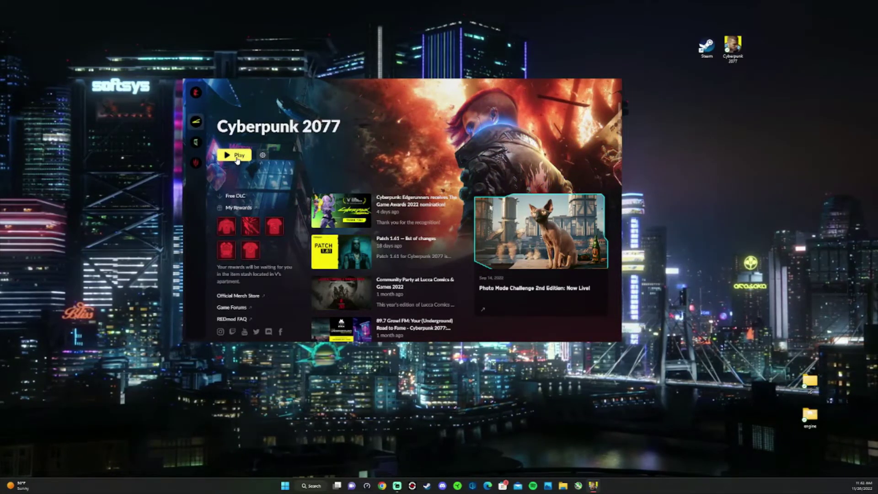
{"action": "left_click", "coordinate": [237, 158]}
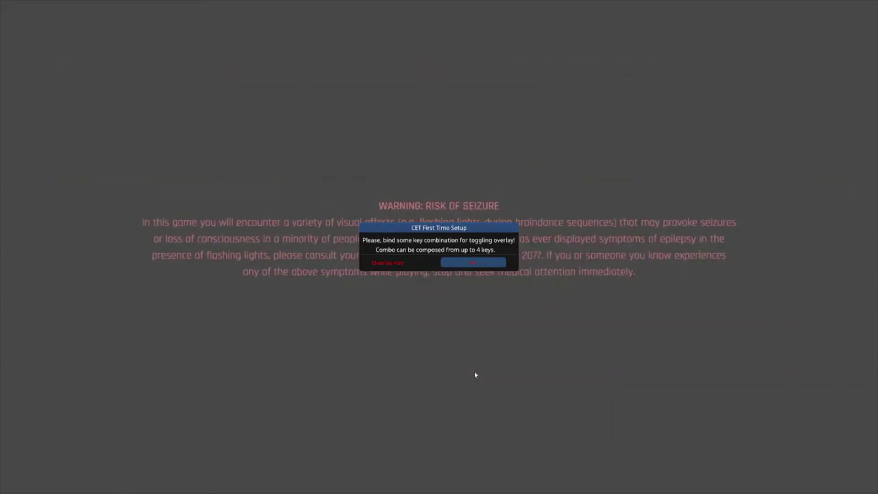
Step: Bind the grave (`) key as the CET overlay key and move its toolbar toward the centre
{"action": "key", "text": "grave"}
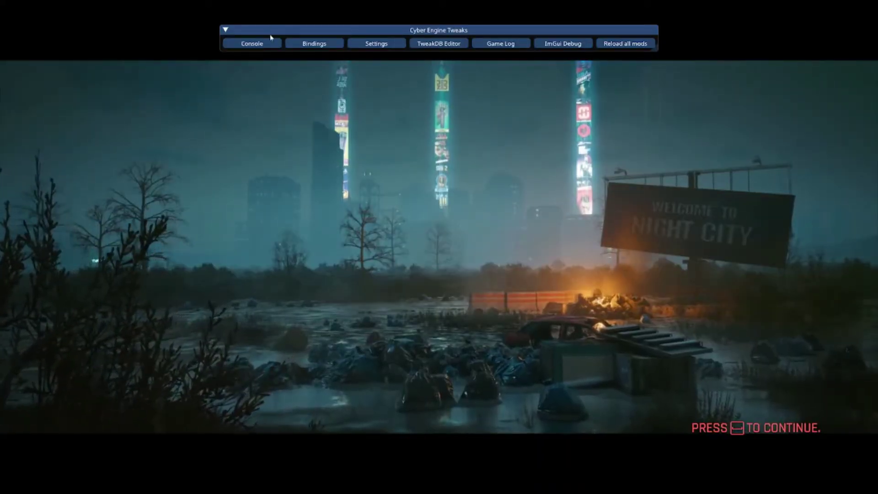
{"action": "left_click_drag", "start_coordinate": [269, 28], "coordinate": [488, 14]}
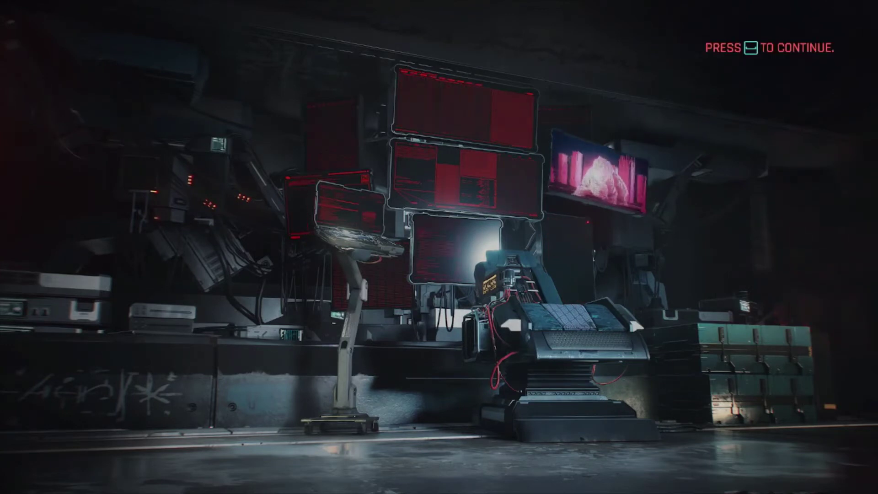
Step: Continue past the loading screen and drive the car up the curving ramp onto the highway
{"action": "key", "text": "space"}
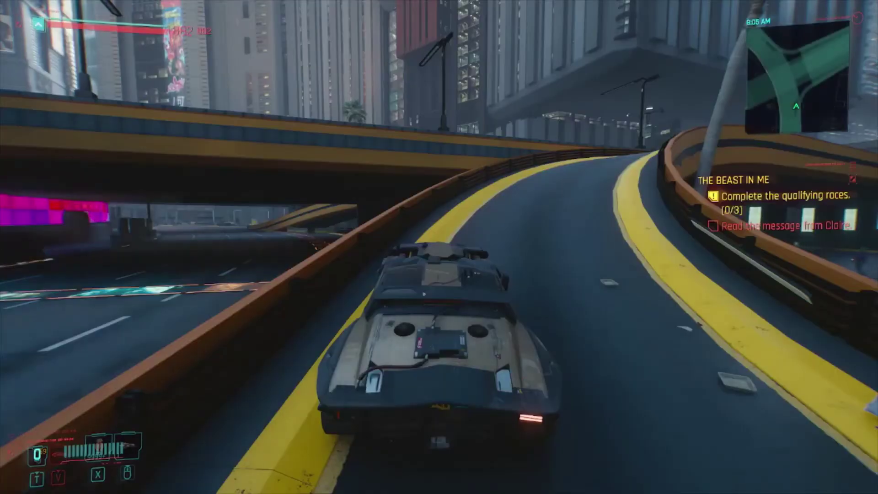
{"action": "key", "text": "w"}
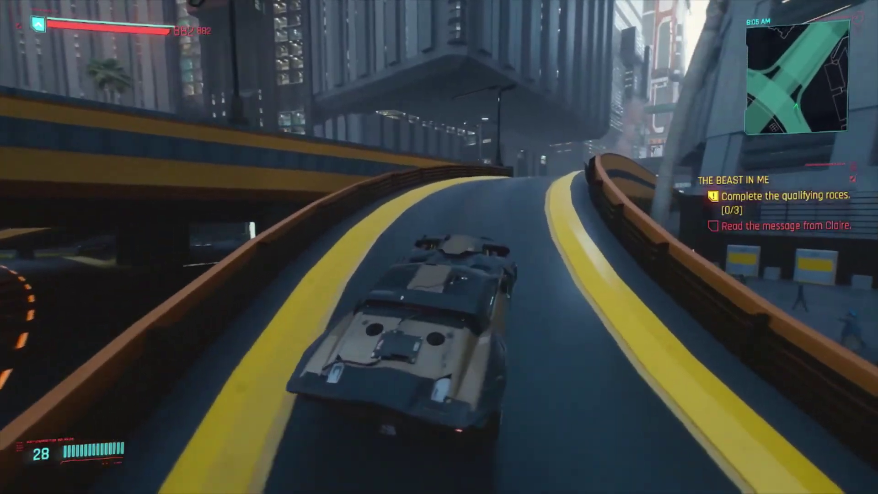
{"action": "key", "text": "w"}
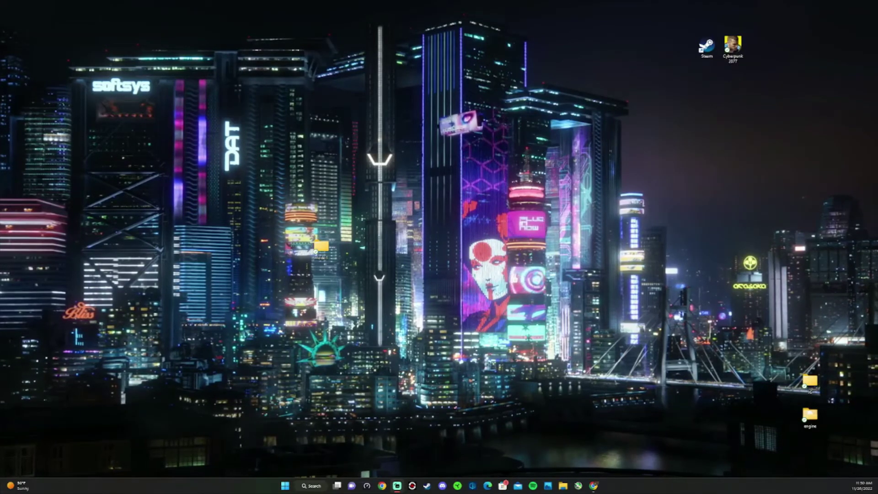
Step: Search Nexus Mods for 'let there be flight' and open the mod's page
{"action": "left_click", "coordinate": [594, 486]}
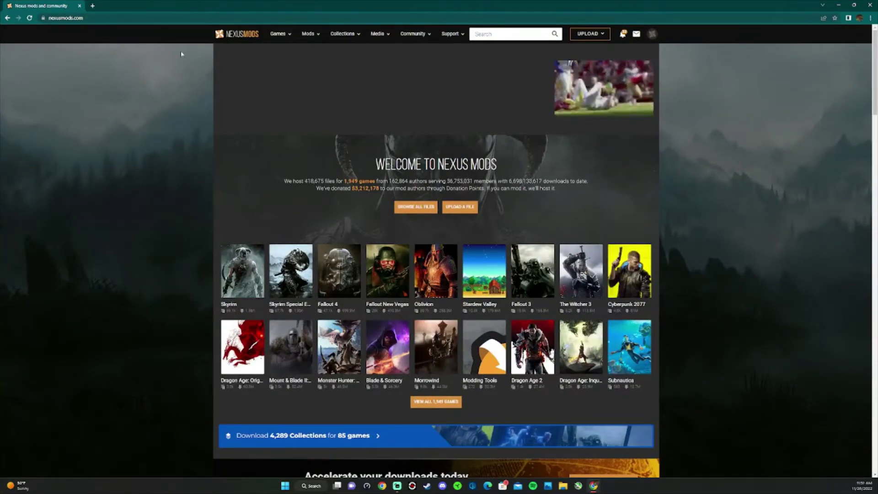
{"action": "left_click", "coordinate": [483, 36]}
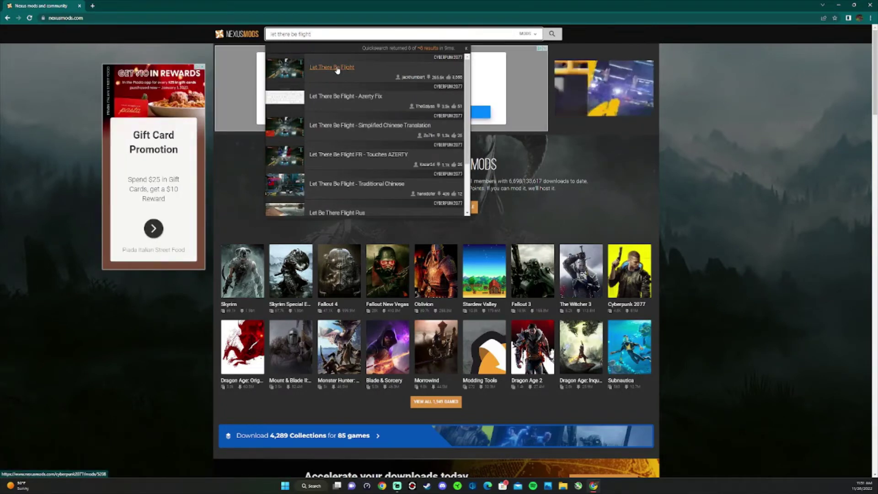
{"action": "left_click", "coordinate": [337, 70]}
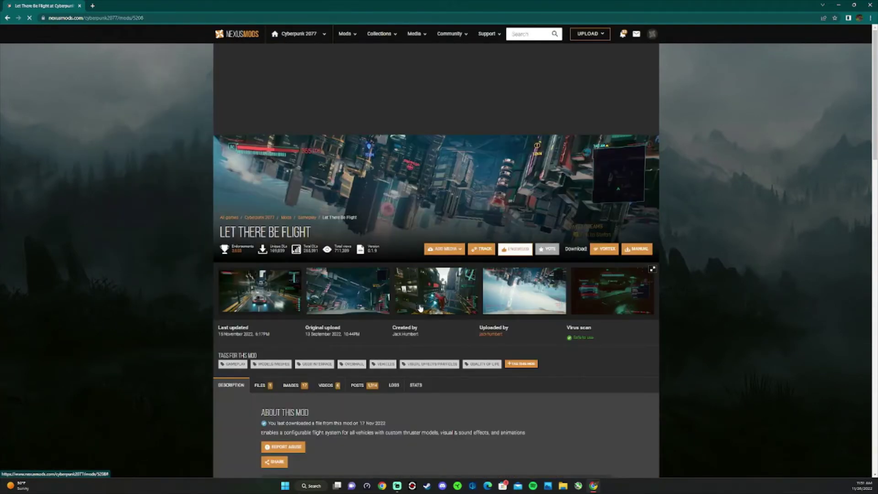
{"action": "scroll", "coordinate": [422, 306], "scroll_direction": "down", "scroll_amount": 4}
Step: Manually download the main file from Files, accepting the requirements notice and choosing Slow Download
{"action": "left_click", "coordinate": [265, 218]}
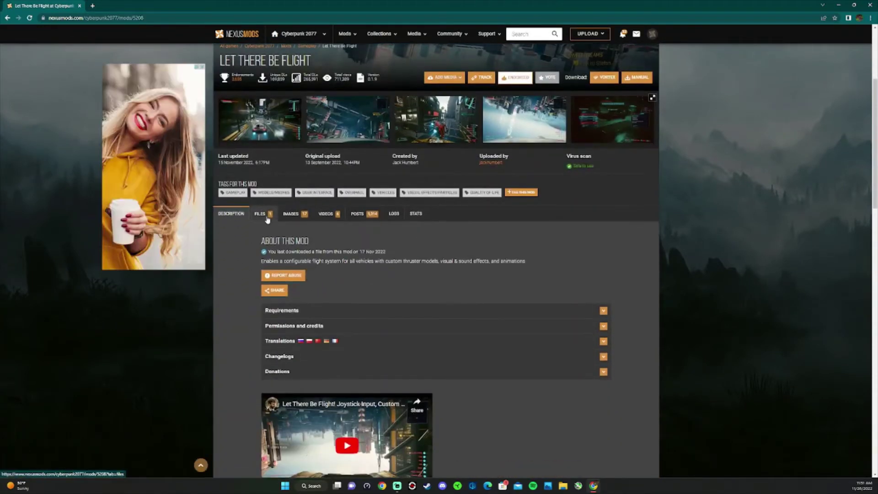
{"action": "left_click", "coordinate": [364, 326]}
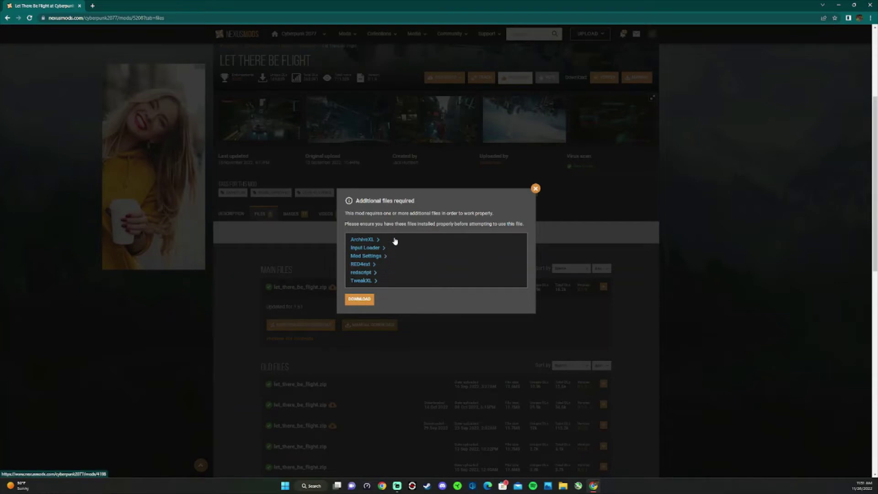
{"action": "left_click", "coordinate": [359, 299]}
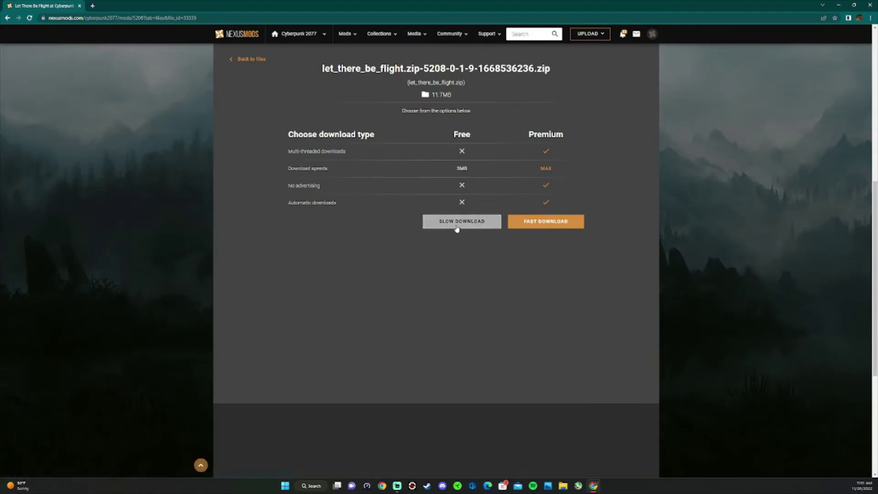
{"action": "left_click", "coordinate": [457, 224]}
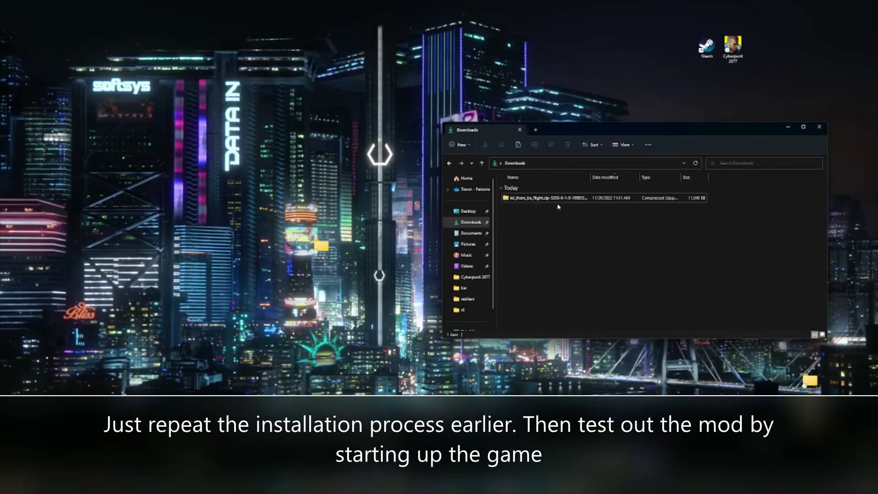
Step: Move the Let There Be Flight zip from Downloads into the mods 1 folder
{"action": "double_click", "coordinate": [321, 249]}
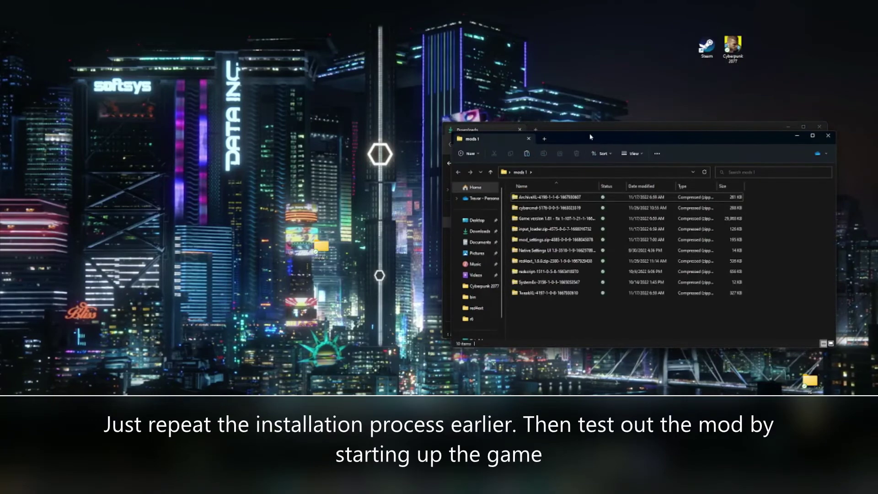
{"action": "left_click_drag", "start_coordinate": [581, 130], "coordinate": [158, 121]}
{"action": "left_click_drag", "start_coordinate": [544, 197], "coordinate": [161, 291]}
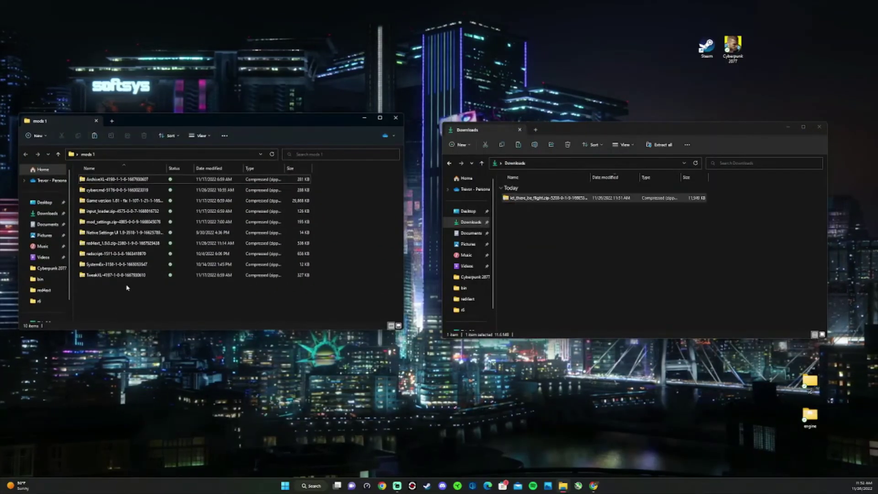
{"action": "left_click", "coordinate": [819, 126]}
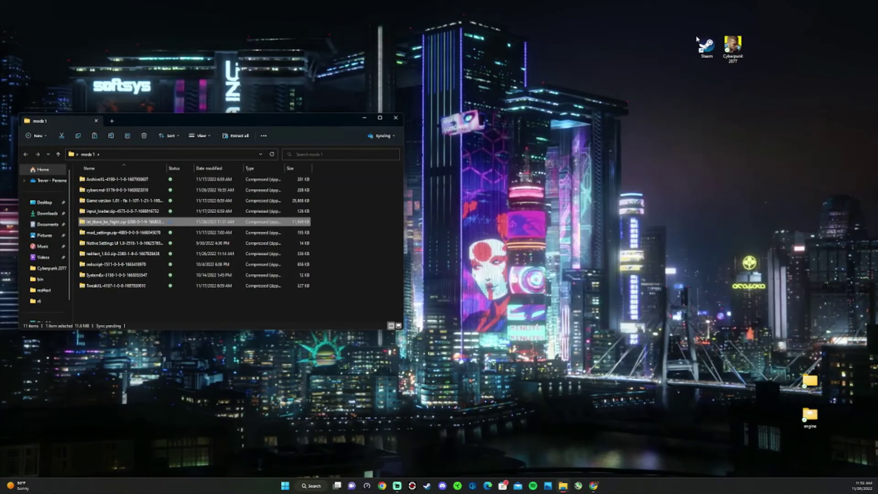
Step: Open the Cyberpunk 2077 folder from Steam and copy in archive, r6 and red4ext, replacing files
{"action": "double_click", "coordinate": [712, 51]}
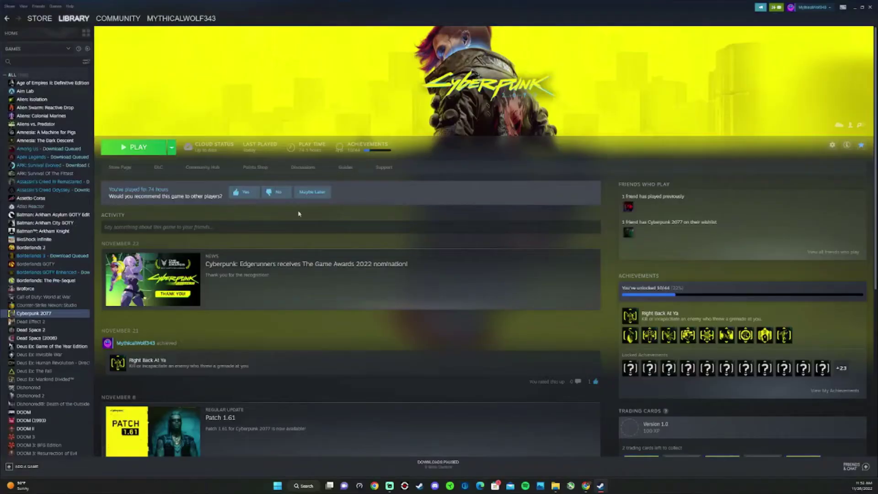
{"action": "right_click", "coordinate": [48, 313]}
{"action": "mouse_move", "coordinate": [76, 339]}
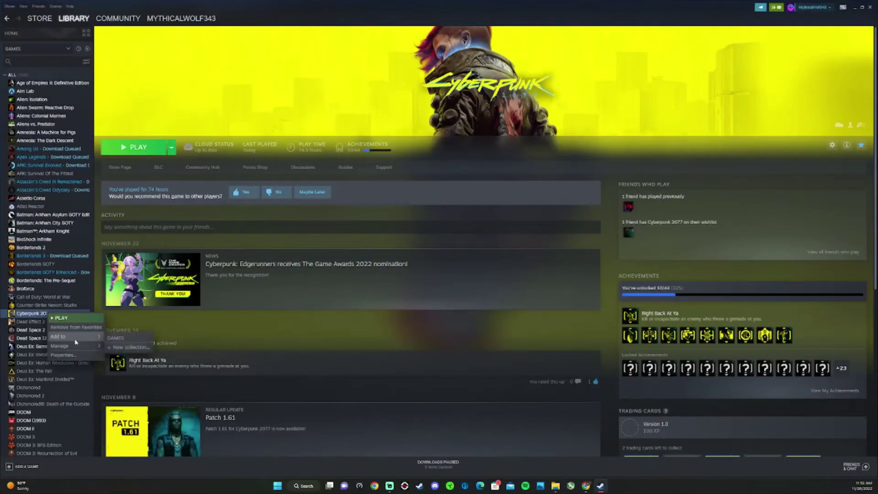
{"action": "left_click", "coordinate": [128, 356]}
{"action": "left_click", "coordinate": [855, 7]}
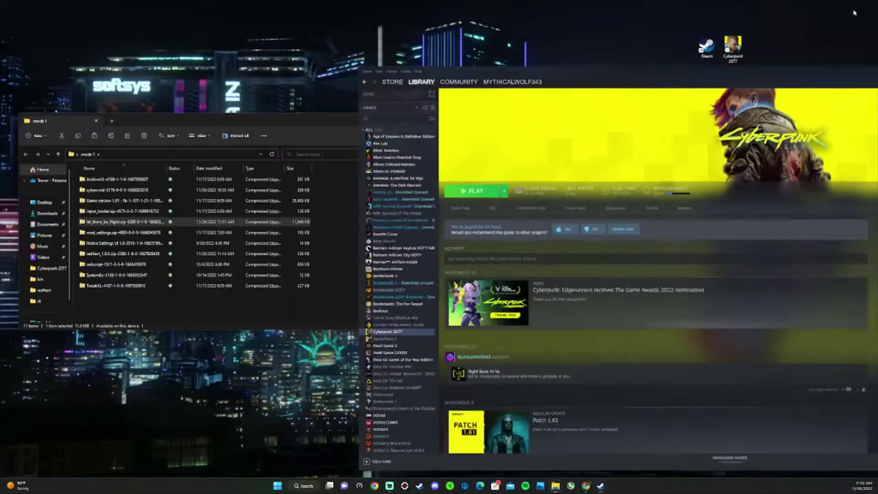
{"action": "left_click_drag", "start_coordinate": [104, 281], "coordinate": [575, 324]}
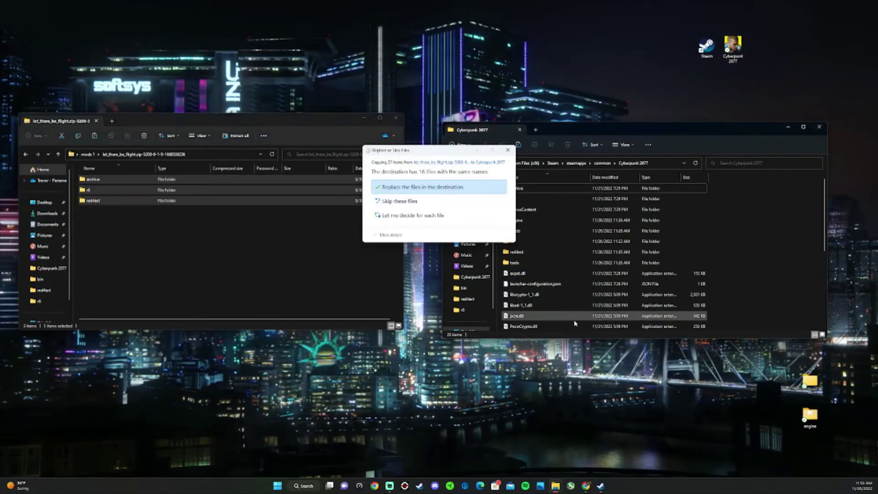
{"action": "left_click", "coordinate": [414, 187]}
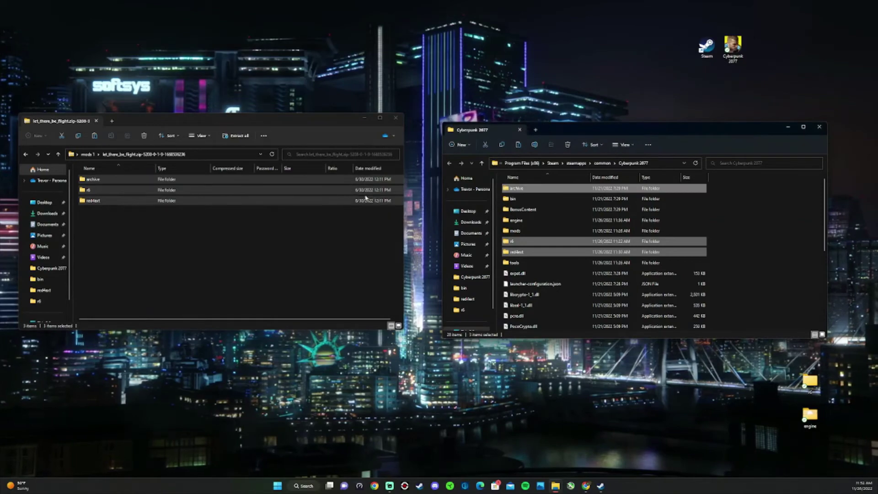
{"action": "left_click", "coordinate": [395, 118]}
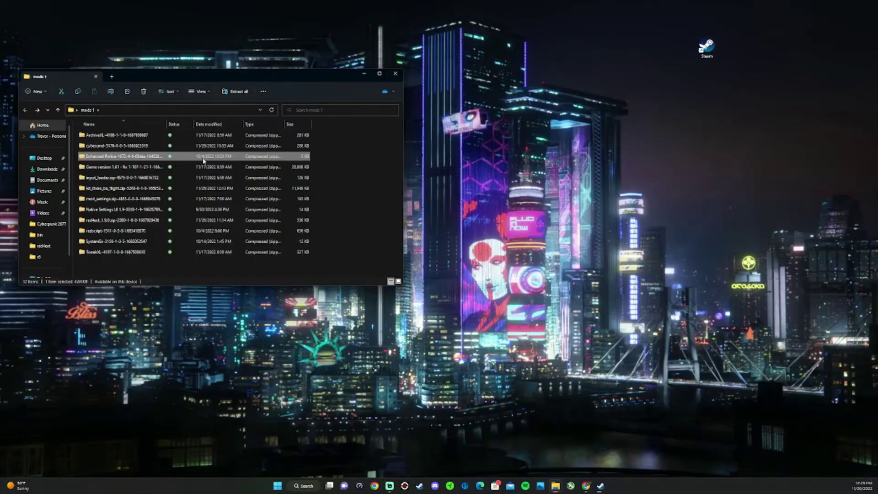
Step: Open the Enhanced Police zip in mods 1 to see its Crowd, System, Turret and Vehicles scripts
{"action": "double_click", "coordinate": [208, 157]}
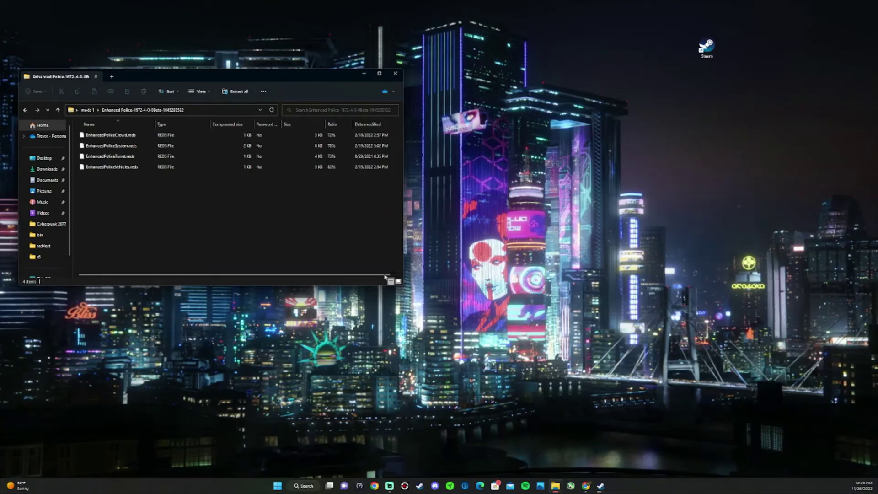
{"action": "mouse_move", "coordinate": [585, 490]}
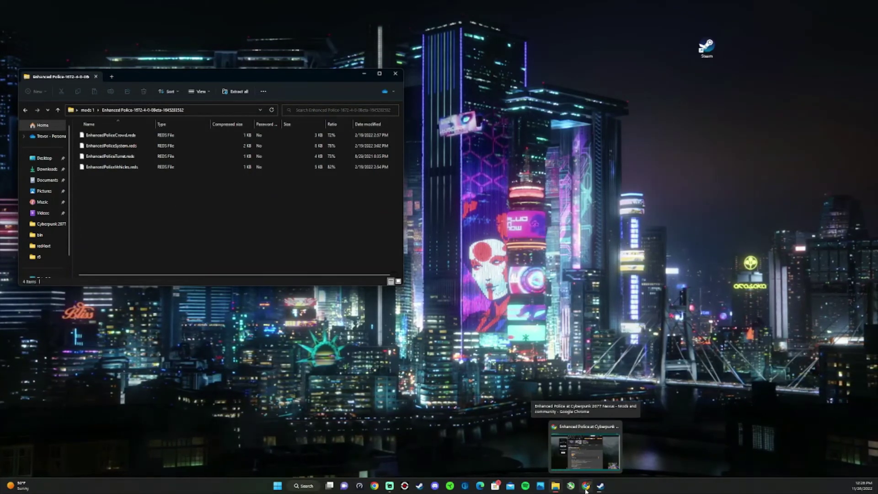
Step: Find the Enhanced Police manual install path r6\scripts\enhancePolice on the mod page
{"action": "left_click", "coordinate": [586, 487]}
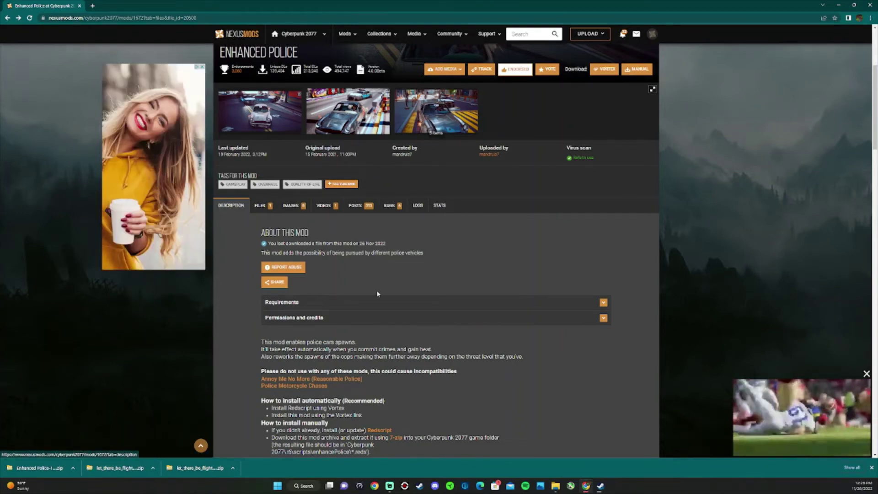
{"action": "scroll", "coordinate": [373, 310], "scroll_direction": "down", "scroll_amount": 2}
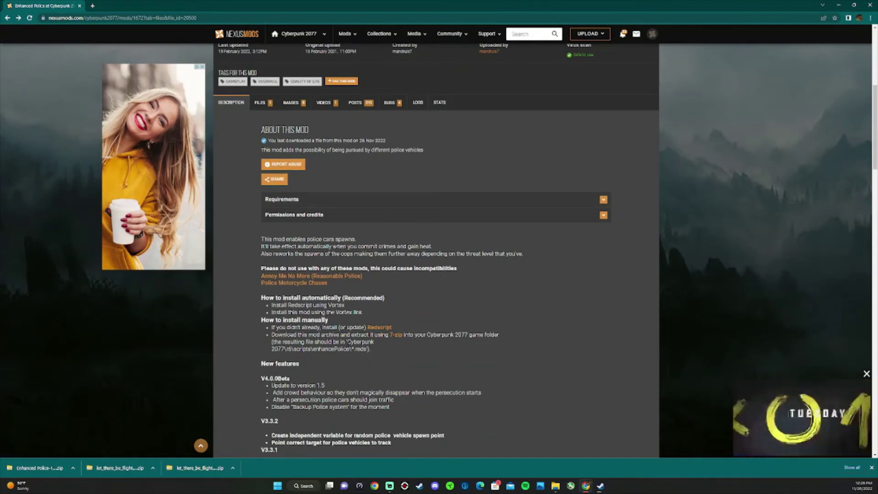
{"action": "left_click_drag", "start_coordinate": [355, 343], "coordinate": [367, 357]}
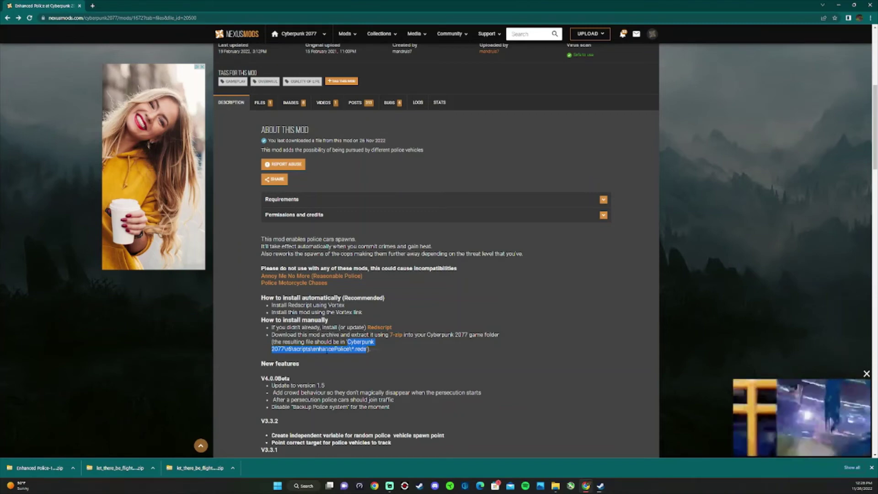
{"action": "left_click", "coordinate": [320, 351]}
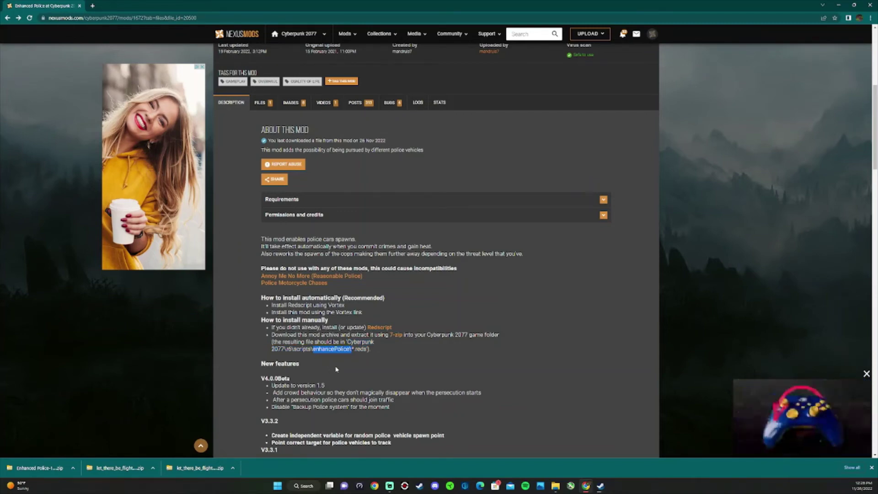
{"action": "mouse_move", "coordinate": [556, 489]}
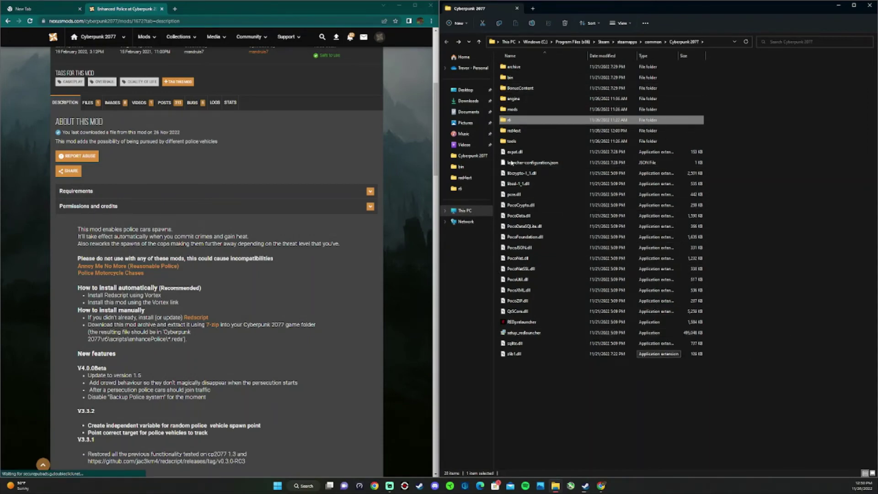
Step: Open the game's r6\scripts folder
{"action": "scroll", "coordinate": [125, 166], "scroll_direction": "down", "scroll_amount": 3}
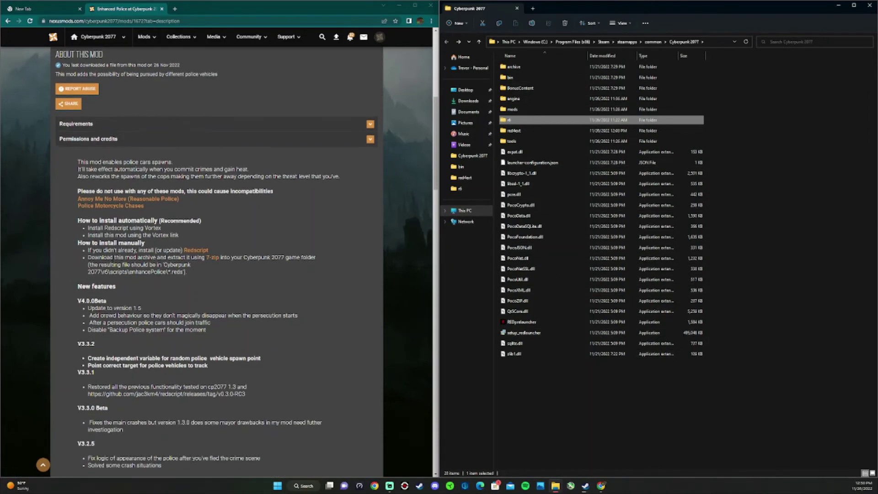
{"action": "scroll", "coordinate": [129, 284], "scroll_direction": "up", "scroll_amount": 1}
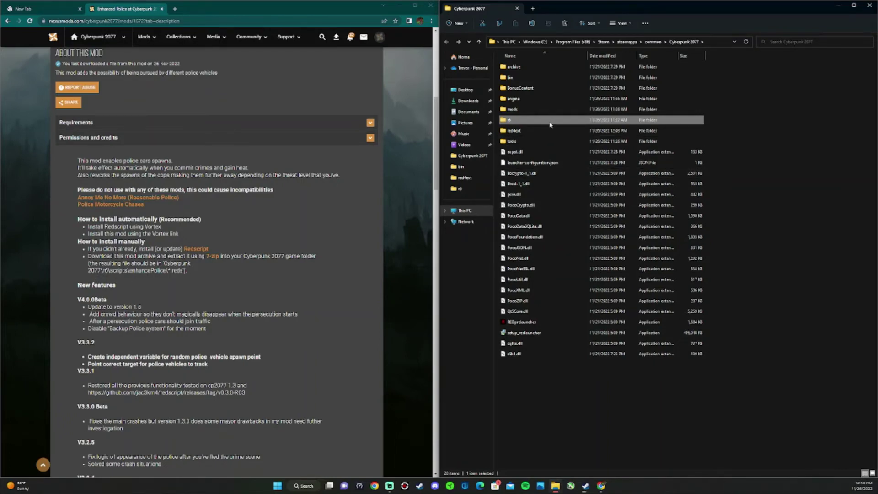
{"action": "double_click", "coordinate": [541, 121]}
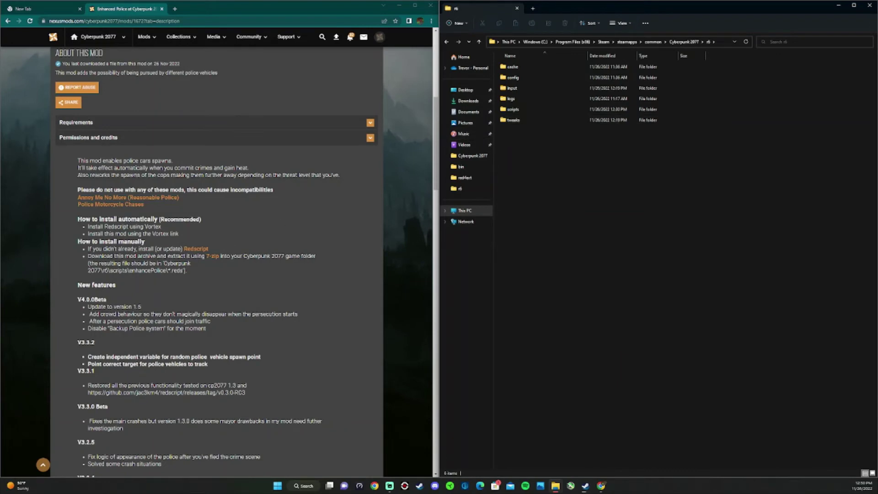
{"action": "double_click", "coordinate": [118, 270]}
{"action": "left_click", "coordinate": [505, 109]}
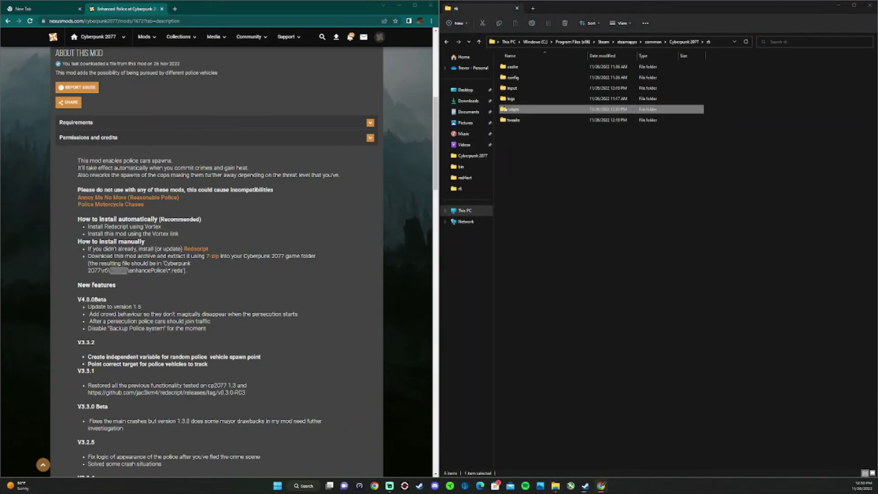
{"action": "double_click", "coordinate": [505, 109]}
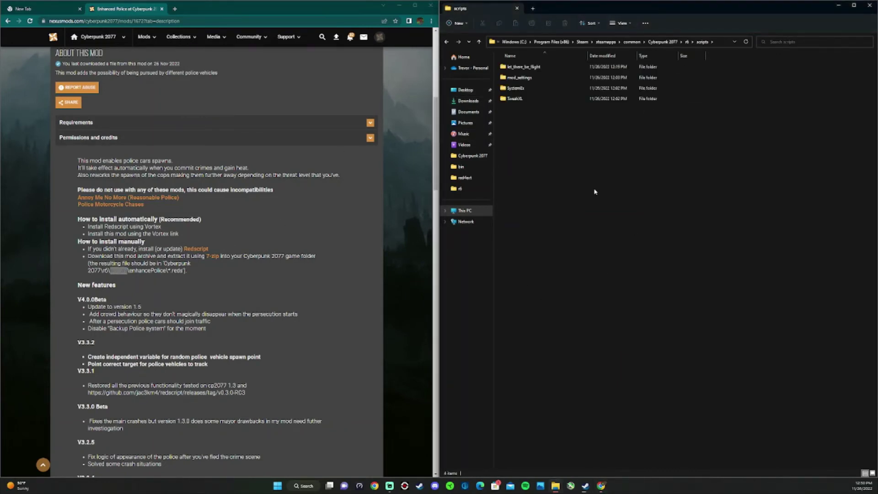
Step: Create a new folder inside scripts and clear its default name
{"action": "right_click", "coordinate": [622, 231]}
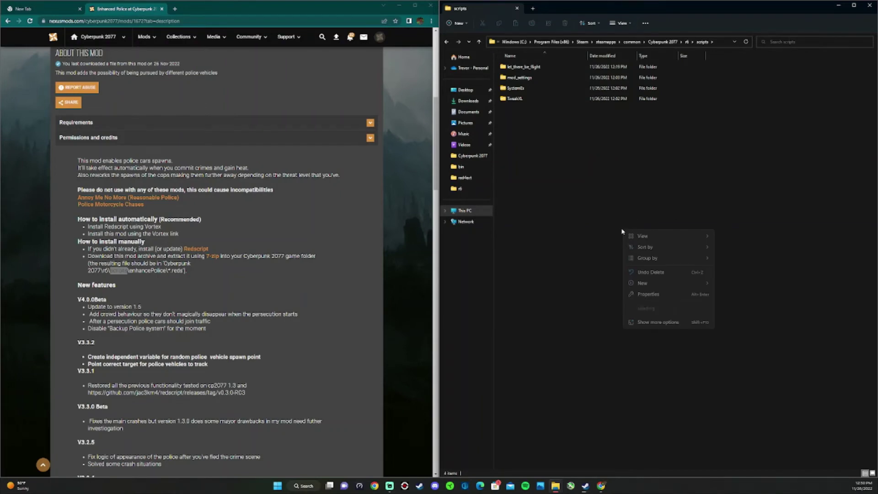
{"action": "mouse_move", "coordinate": [647, 284]}
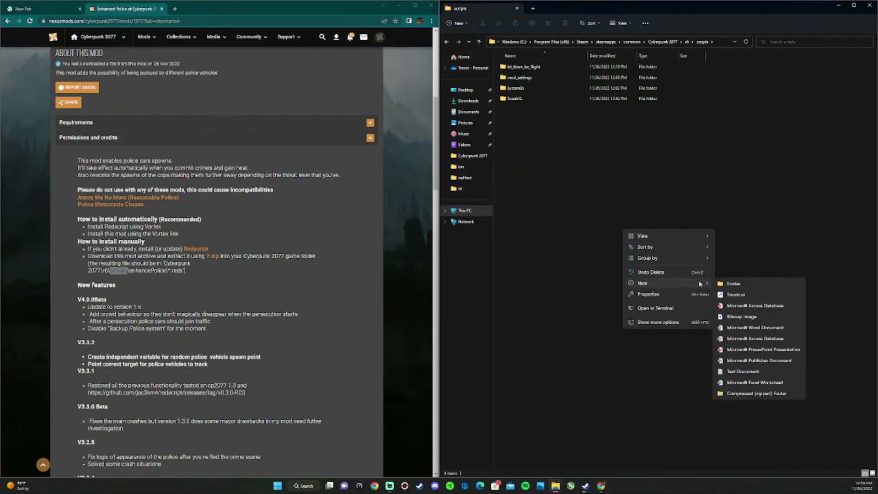
{"action": "left_click", "coordinate": [725, 284]}
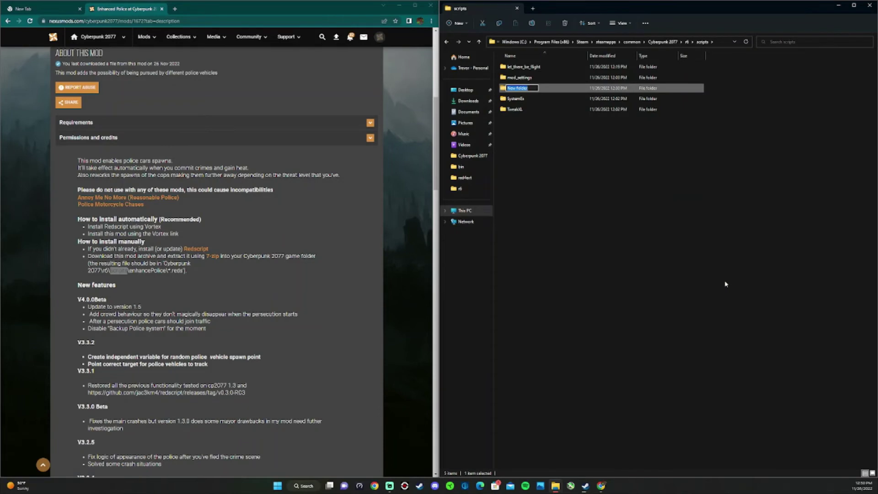
{"action": "key", "text": "BackSpace"}
Step: Copy 'enhancePolice' from the mod page and paste it as the new folder's name
{"action": "left_click_drag", "start_coordinate": [129, 271], "coordinate": [160, 278]}
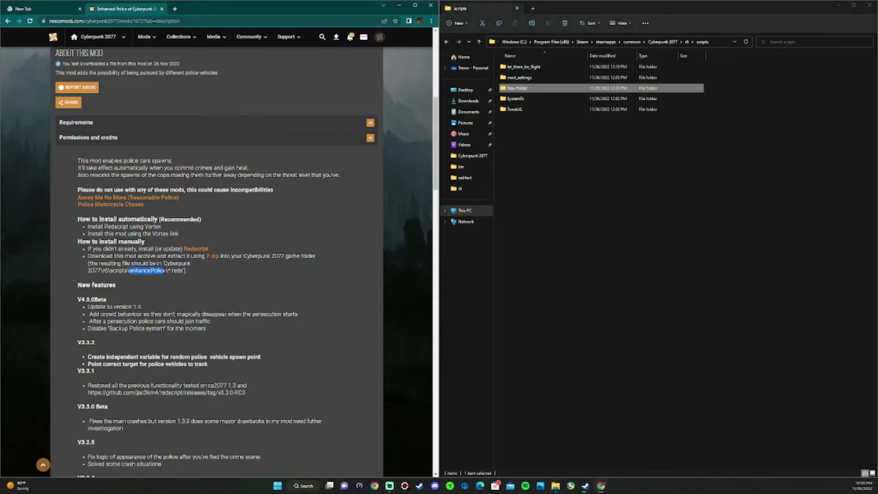
{"action": "right_click", "coordinate": [149, 272]}
{"action": "left_click", "coordinate": [165, 279]}
{"action": "left_click", "coordinate": [528, 90]}
{"action": "right_click", "coordinate": [528, 90]}
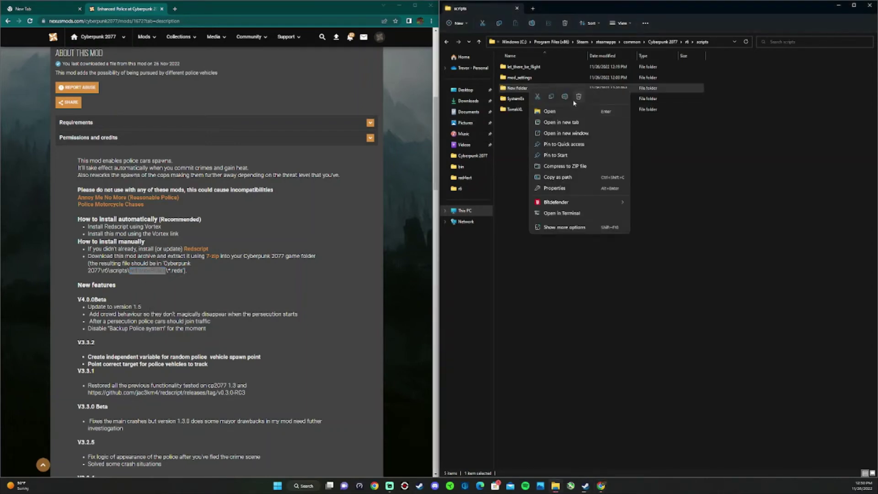
{"action": "left_click", "coordinate": [558, 91]}
{"action": "right_click", "coordinate": [526, 87]}
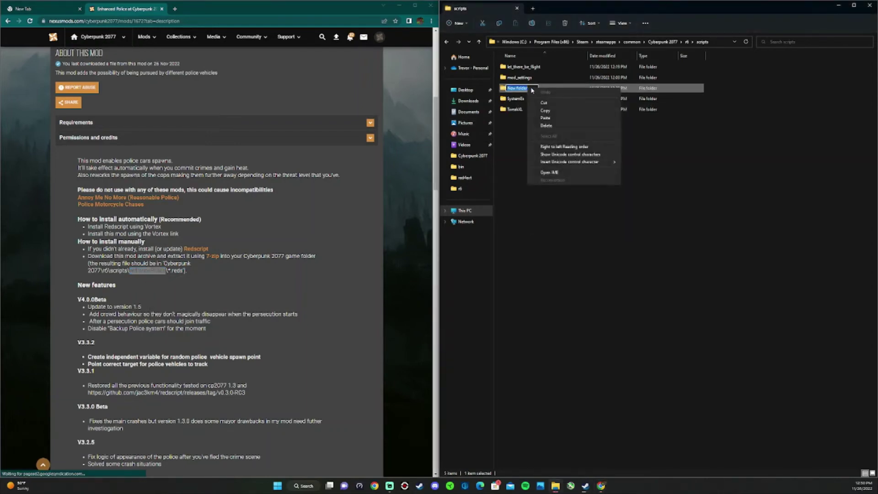
{"action": "left_click", "coordinate": [549, 118]}
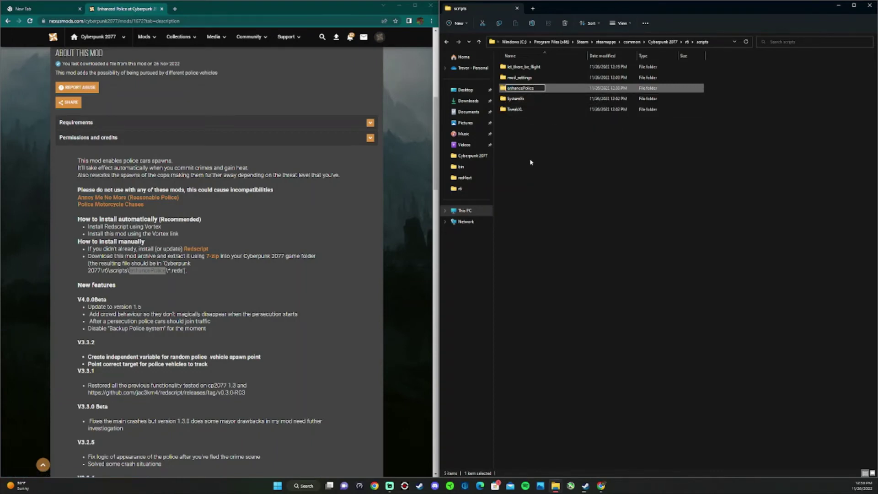
{"action": "left_click", "coordinate": [544, 137]}
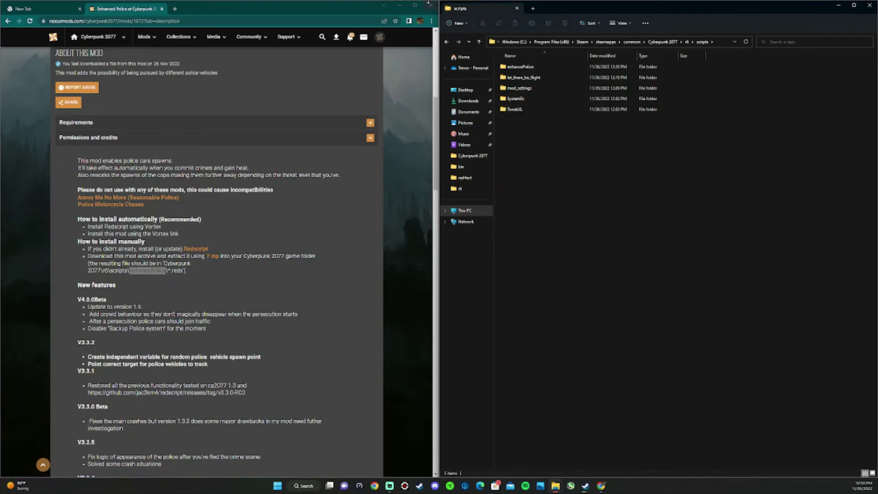
Step: Copy the four .reds scripts from the archive into scripts\enhancePolice, then return to the game folder
{"action": "left_click", "coordinate": [430, 5]}
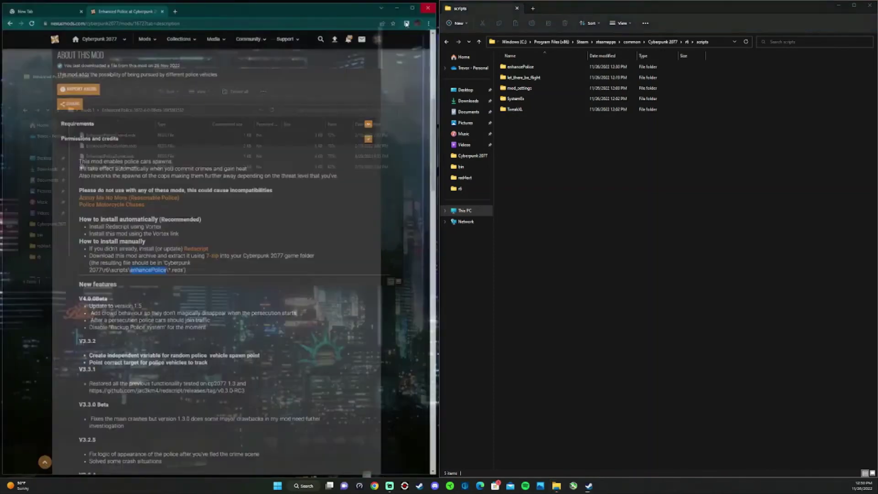
{"action": "left_click_drag", "start_coordinate": [114, 201], "coordinate": [524, 71]}
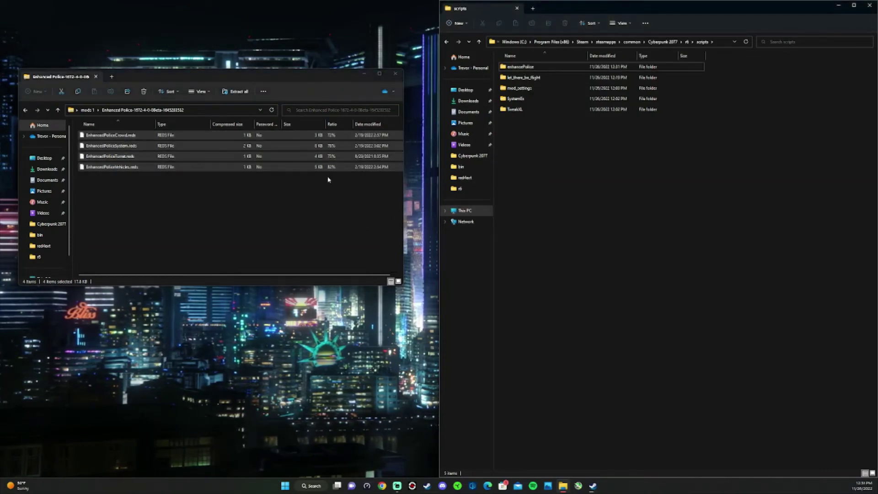
{"action": "left_click", "coordinate": [535, 69]}
{"action": "double_click", "coordinate": [535, 69]}
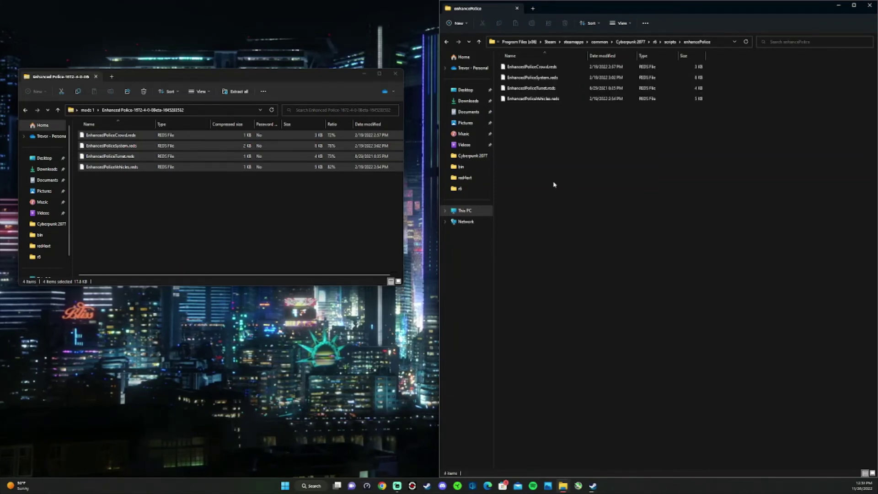
{"action": "key", "text": "alt+Left"}
{"action": "key", "text": "alt+Up"}
{"action": "key", "text": "alt+Up"}
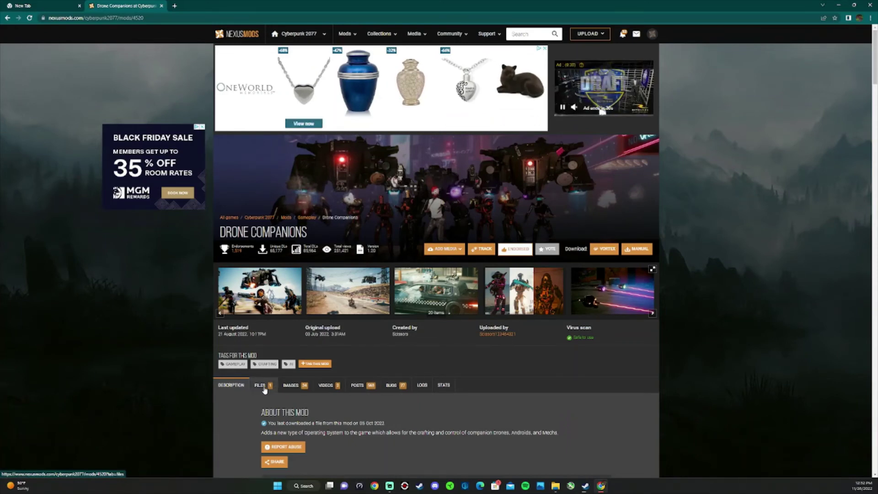
Step: Expand Drone Companions' Requirements, check its Files, then scroll through the FAQ under Posts
{"action": "scroll", "coordinate": [279, 384], "scroll_direction": "down", "scroll_amount": 2}
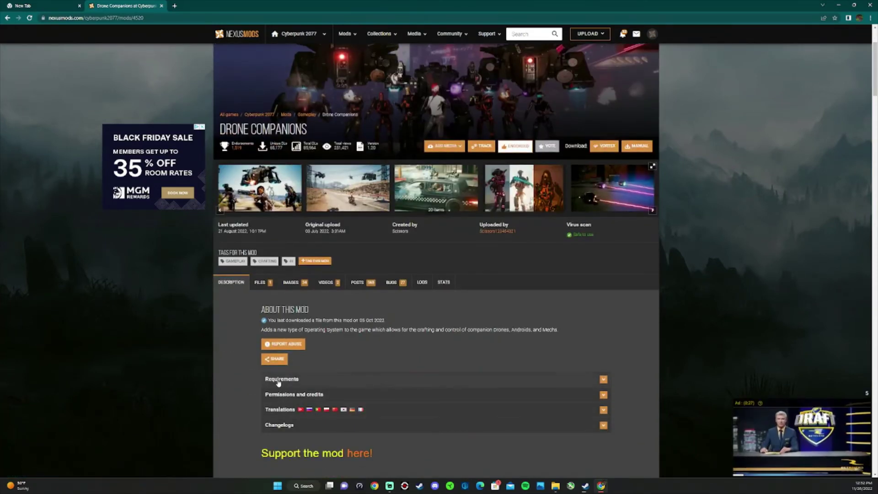
{"action": "left_click", "coordinate": [279, 380]}
{"action": "scroll", "coordinate": [327, 314], "scroll_direction": "down", "scroll_amount": 2}
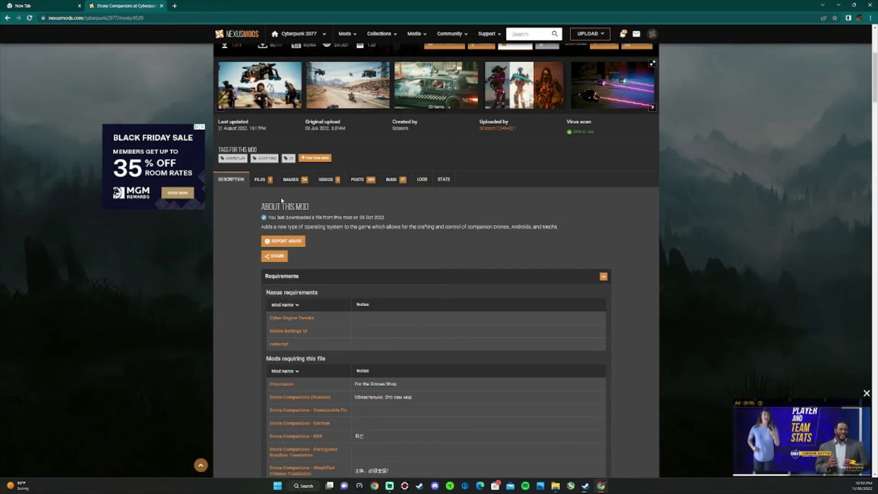
{"action": "left_click", "coordinate": [274, 181]}
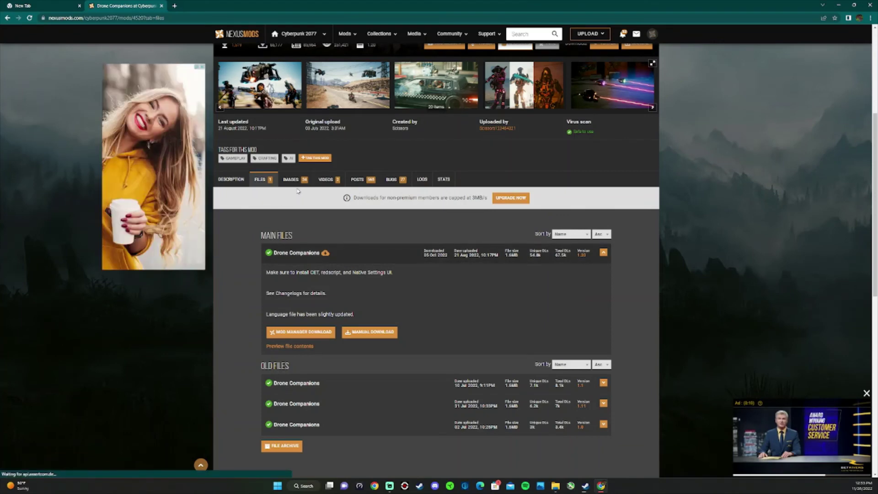
{"action": "left_click", "coordinate": [354, 180]}
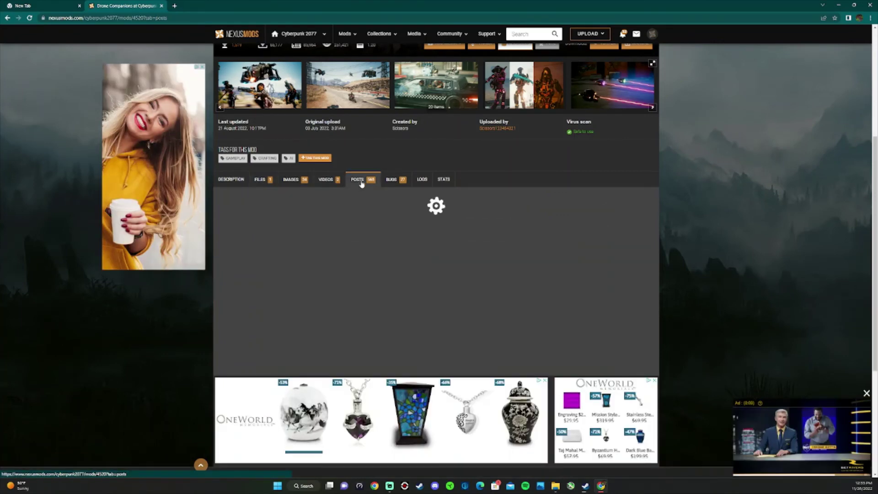
{"action": "scroll", "coordinate": [367, 296], "scroll_direction": "down", "scroll_amount": 3}
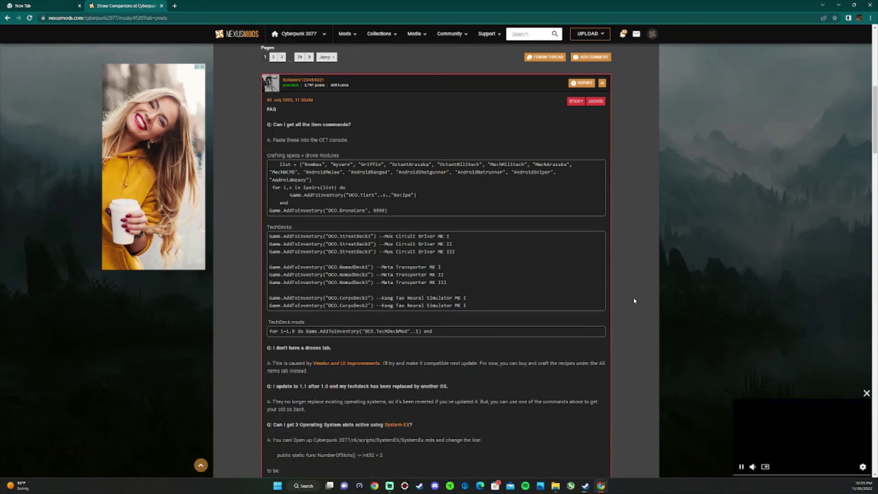
{"action": "scroll", "coordinate": [633, 295], "scroll_direction": "up", "scroll_amount": 3}
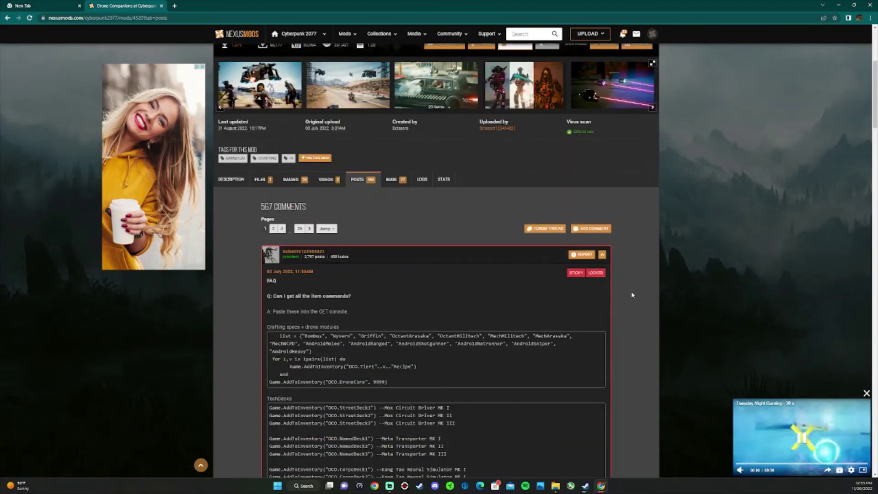
Step: Switch the Drone Companions page to its BUGS tab to list reported issues
{"action": "left_click", "coordinate": [396, 180]}
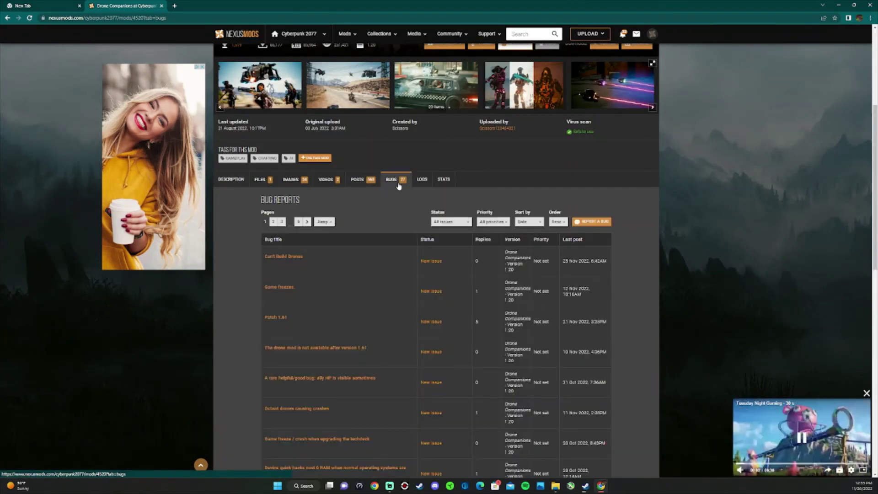